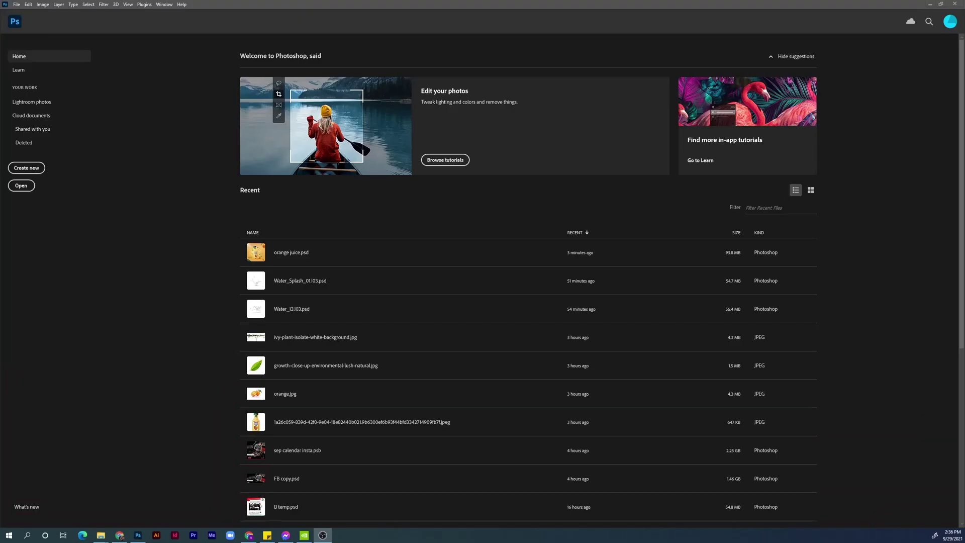
Step: Create a 1080×1080 px document and place bottle.png on it, enlarged and tilted
key("ctrl+n")
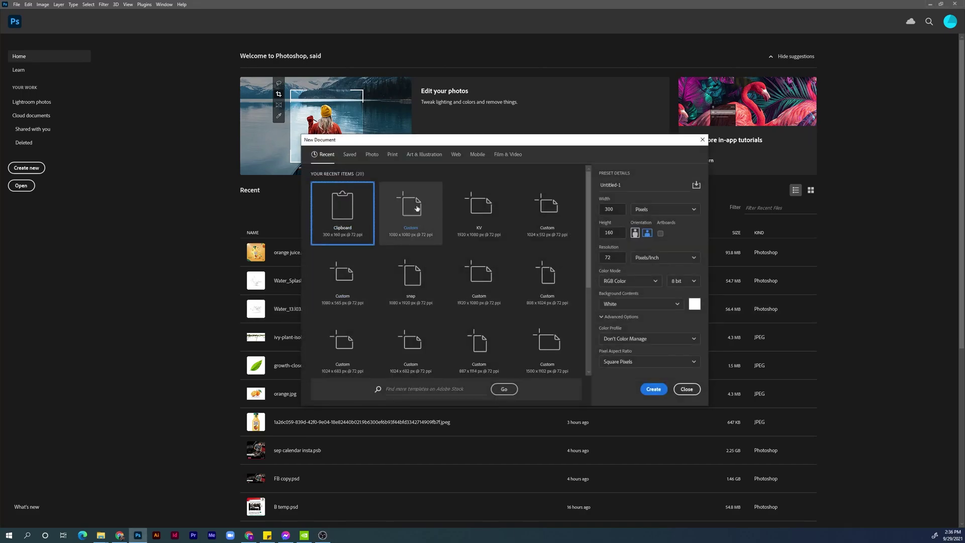
double_click(417, 208)
left_click(16, 4)
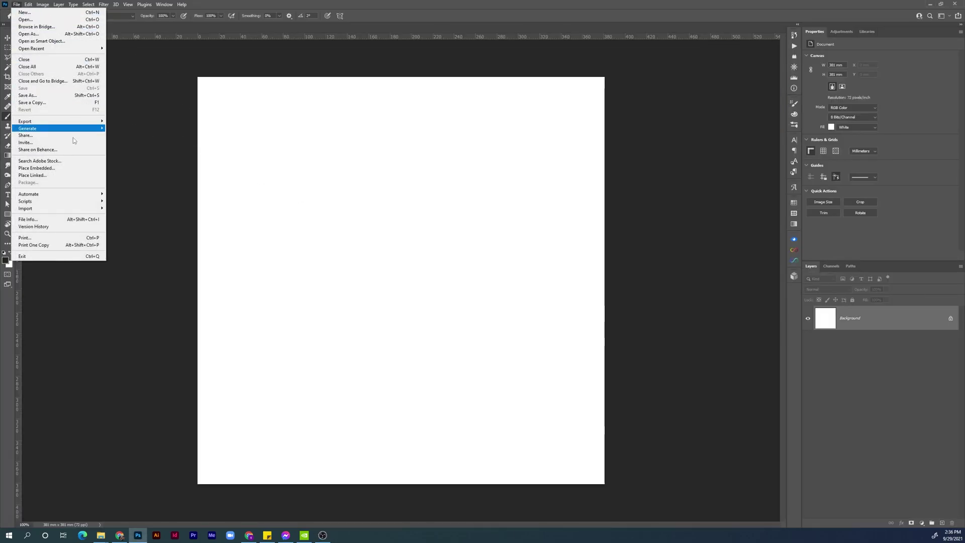
left_click(74, 168)
double_click(142, 71)
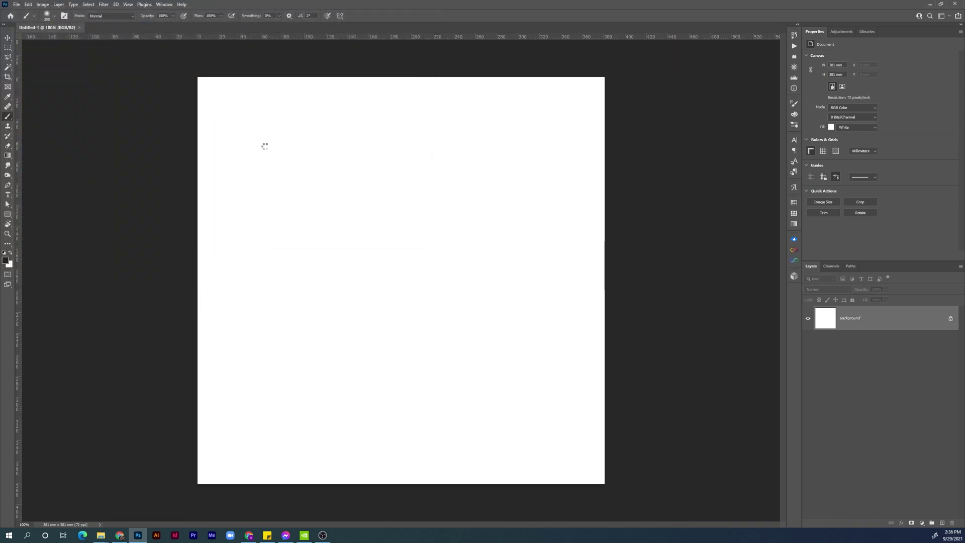
left_click_drag(512, 278, 536, 274)
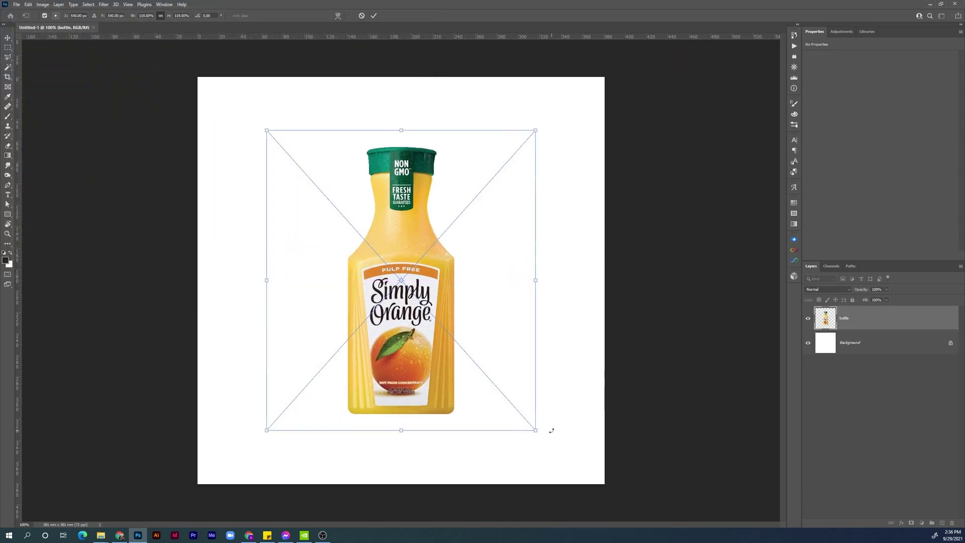
mouse_move(551, 428)
left_mouse_down()
mouse_move(574, 406)
mouse_move(565, 417)
left_mouse_up()
Step: Commit the bottle's transform and add a Solid Color fill layer above the Background
key("Return")
key("b")
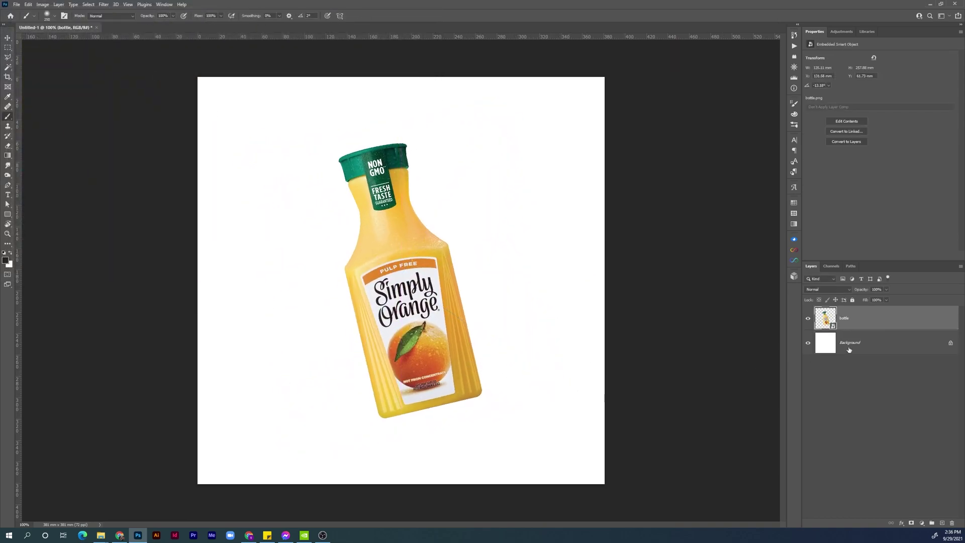
left_click(849, 342)
left_click(923, 522)
left_click(929, 391)
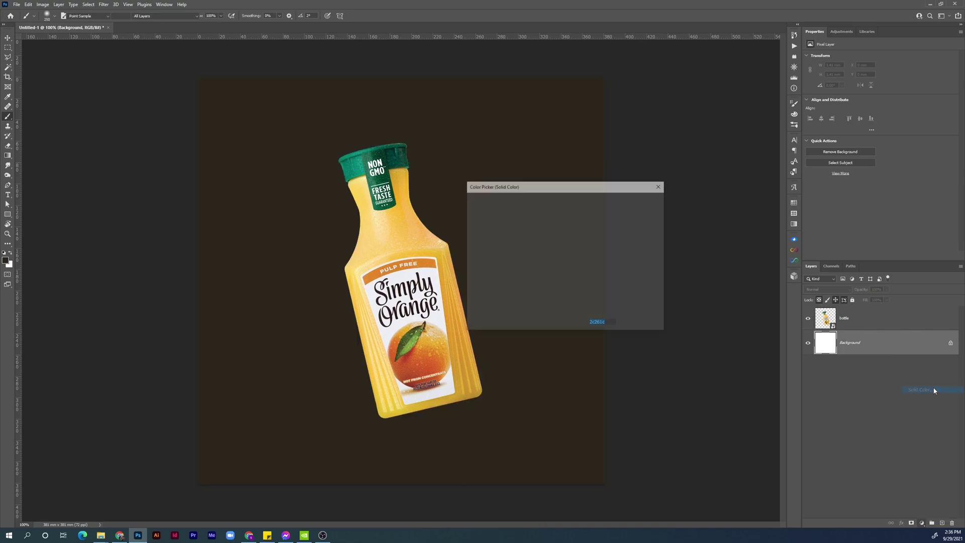
key("Return")
Step: Set the fill to an orange-gold swatch and add an empty layer under the bottle
left_click(794, 202)
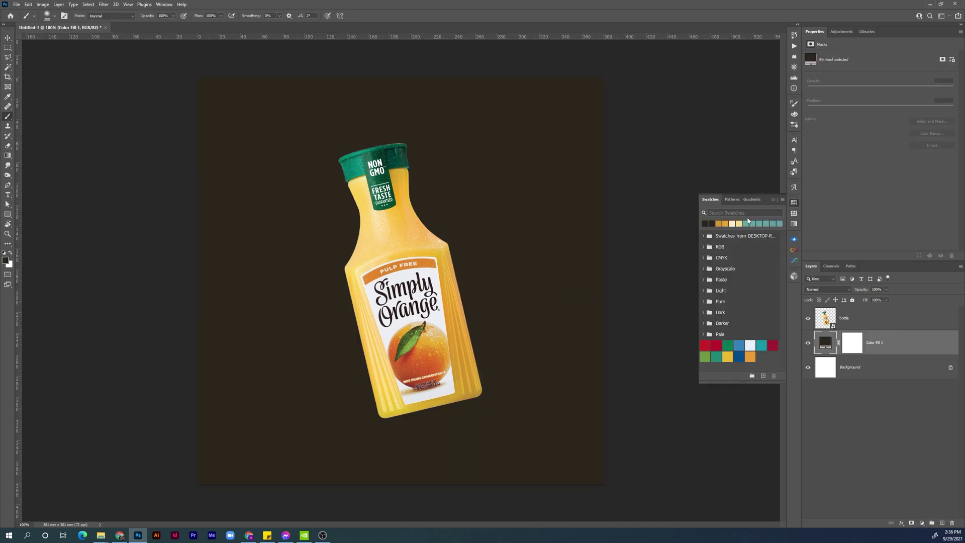
left_click(724, 223)
left_click(773, 200)
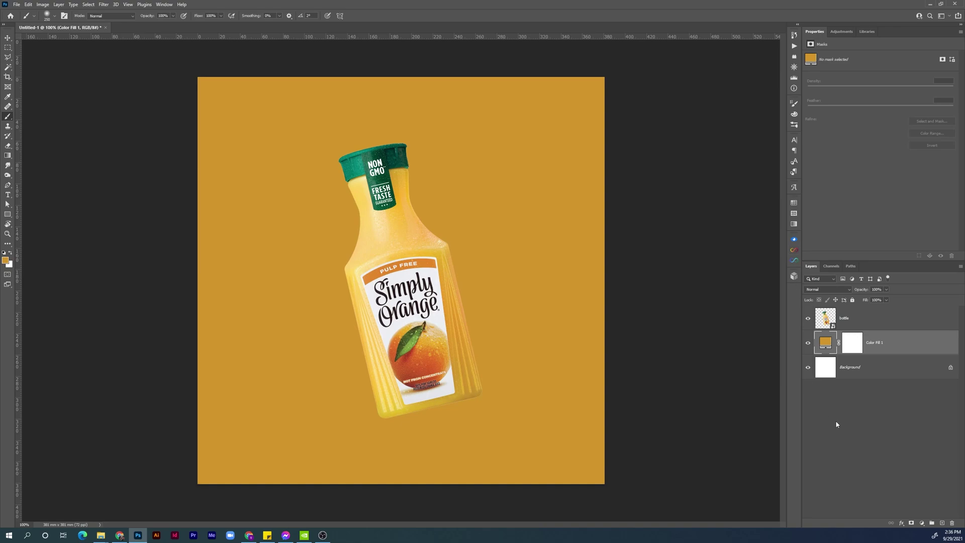
left_click(874, 317)
left_click(942, 523, "ctrl")
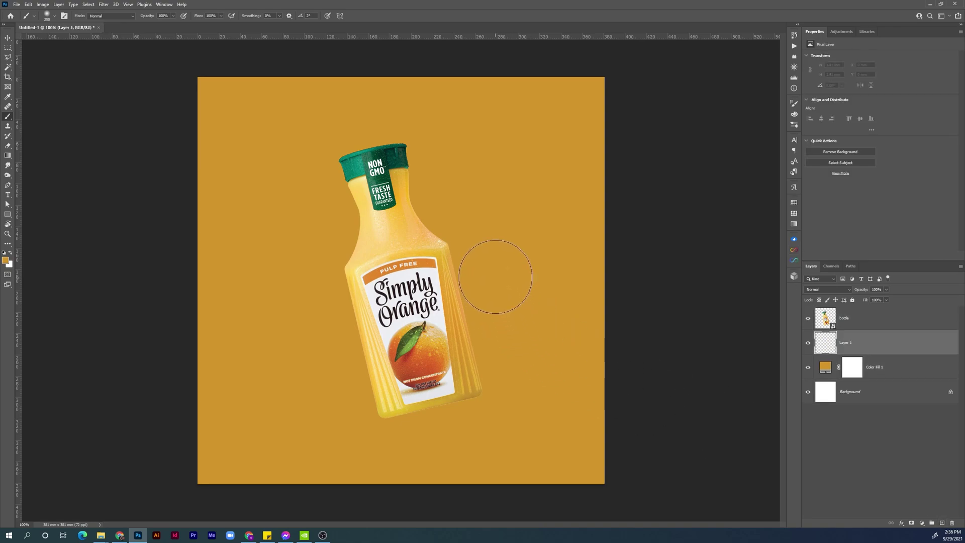
Step: Paint a soft dark dab and squash it into a flat ellipse with Perspective transform
left_click(4, 260)
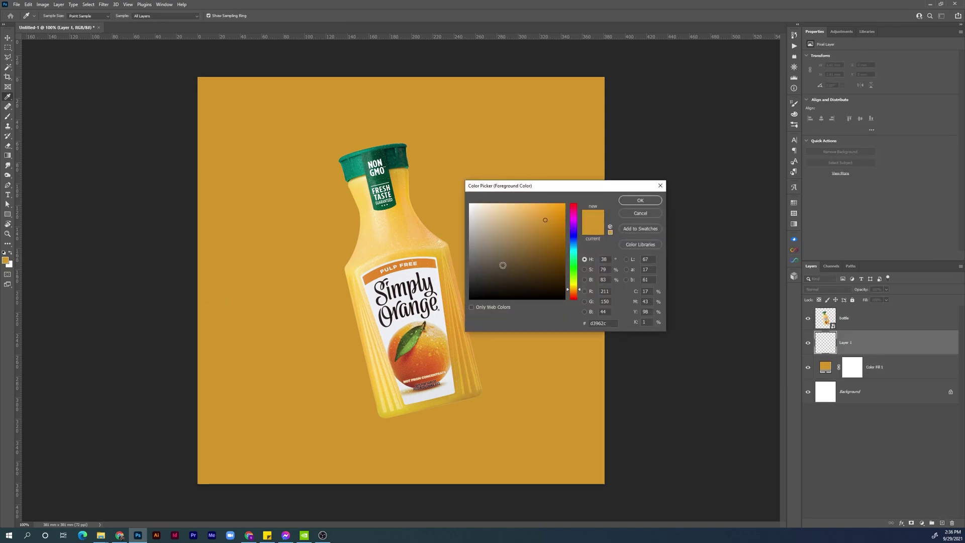
key("Return")
key("b")
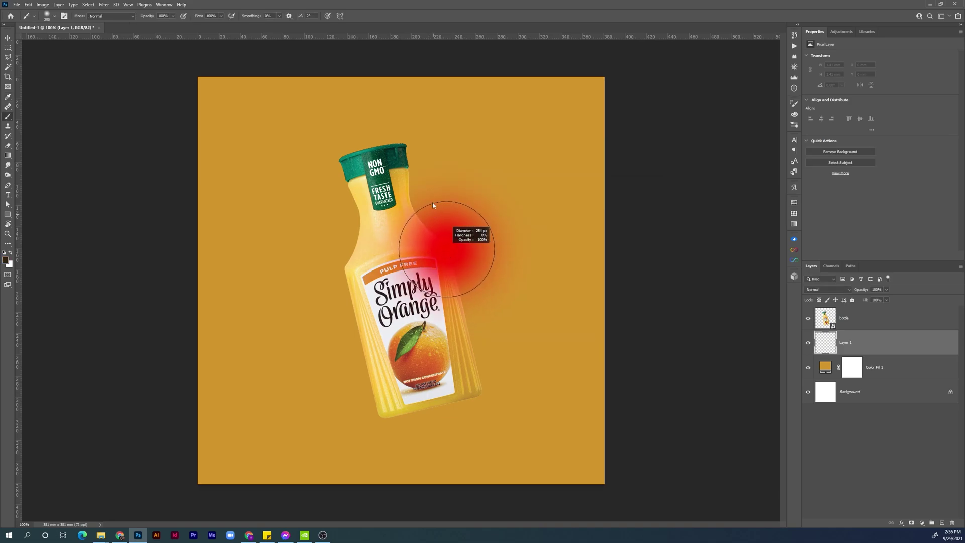
left_click(390, 329)
key("ctrl+t")
right_click(400, 308)
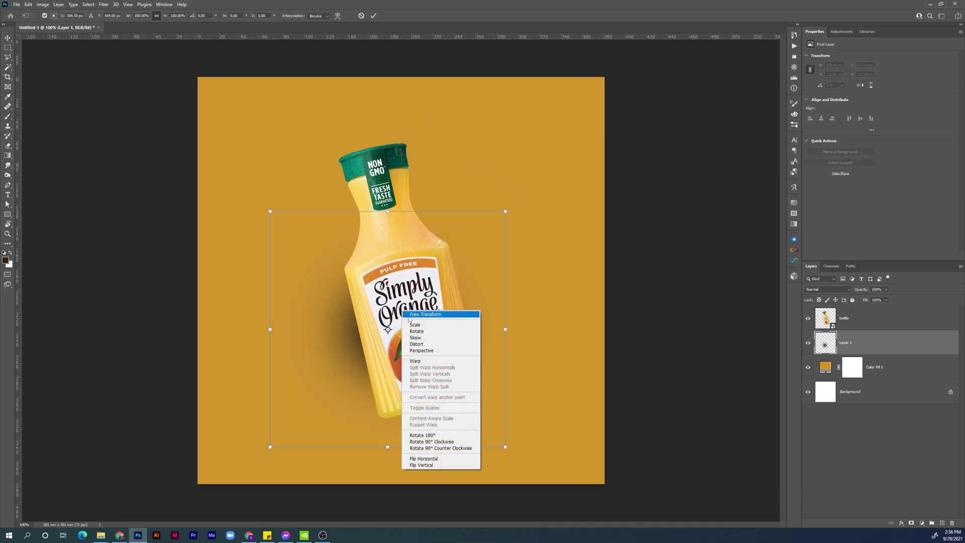
left_click(422, 346)
left_click_drag(268, 211, 274, 328)
key("Return")
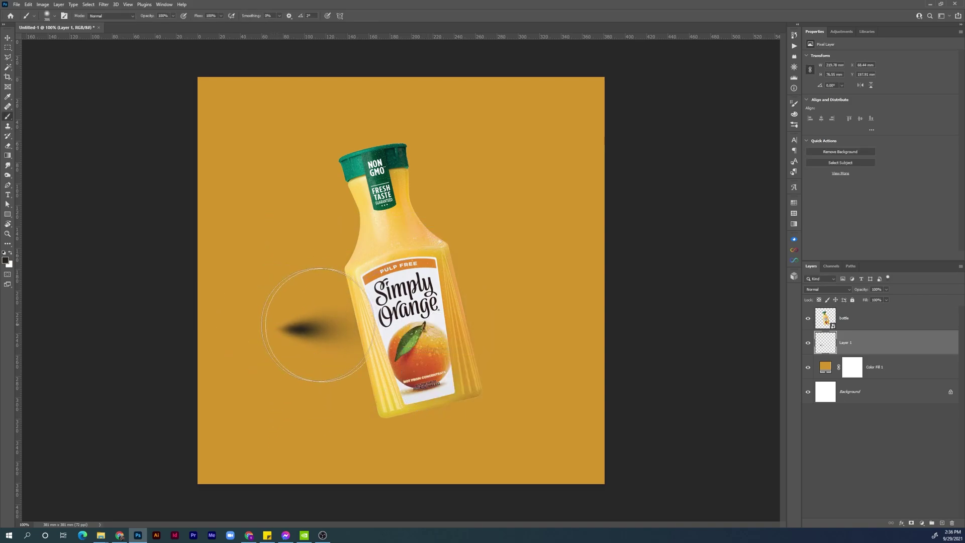
Step: Move the shadow under the bottle's base and flatten it further
key("v")
left_click_drag(338, 337, 437, 419)
key("ctrl+t")
mouse_move(471, 377)
left_mouse_down()
mouse_move(431, 430)
mouse_move(448, 406)
left_mouse_up()
key("Return")
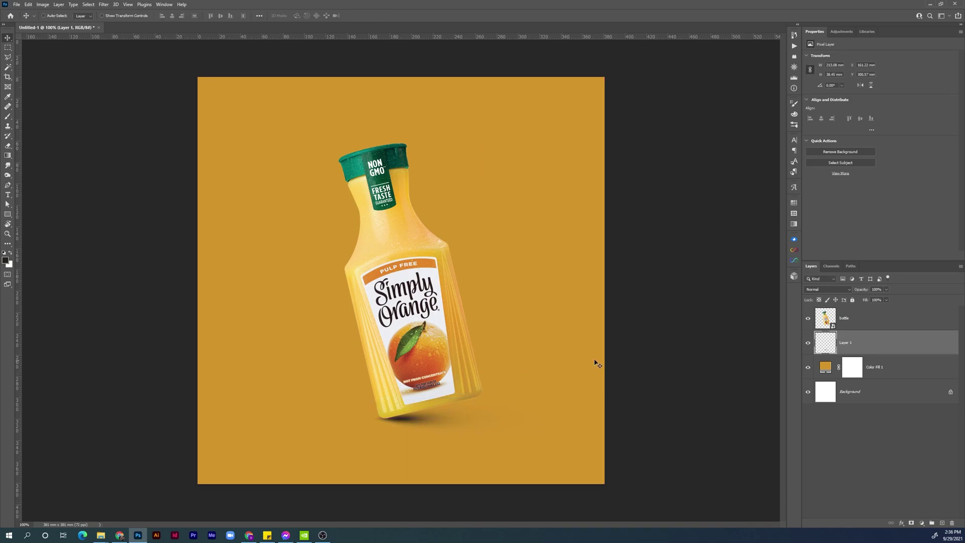
Step: Group the bottle with its shadow, shift the group up-left, and add an empty layer
left_click(881, 328, "shift")
key("ctrl+g")
left_click_drag(550, 350, 539, 343)
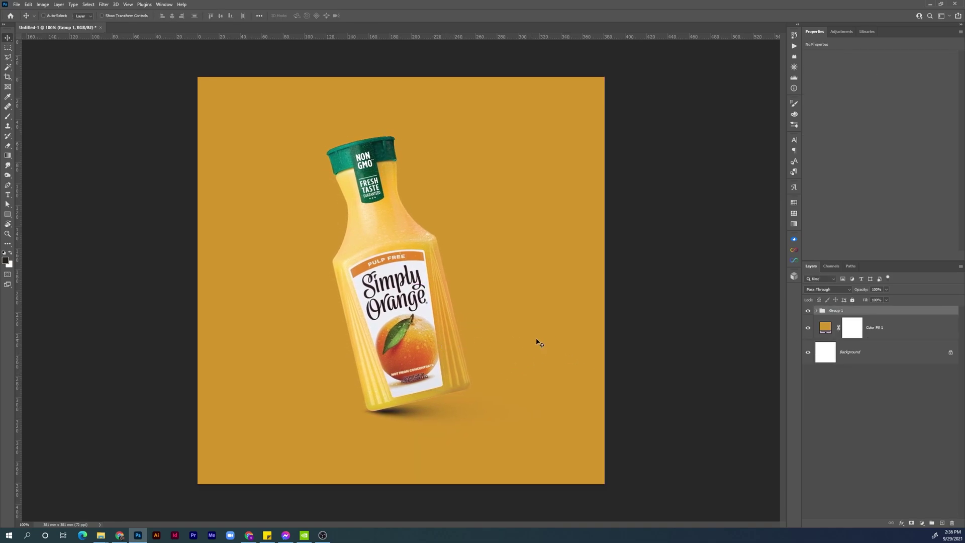
left_click(942, 523)
Step: Paint a large soft white dab behind the bottle on Layer 2 and blend it with Soft Light
key("b")
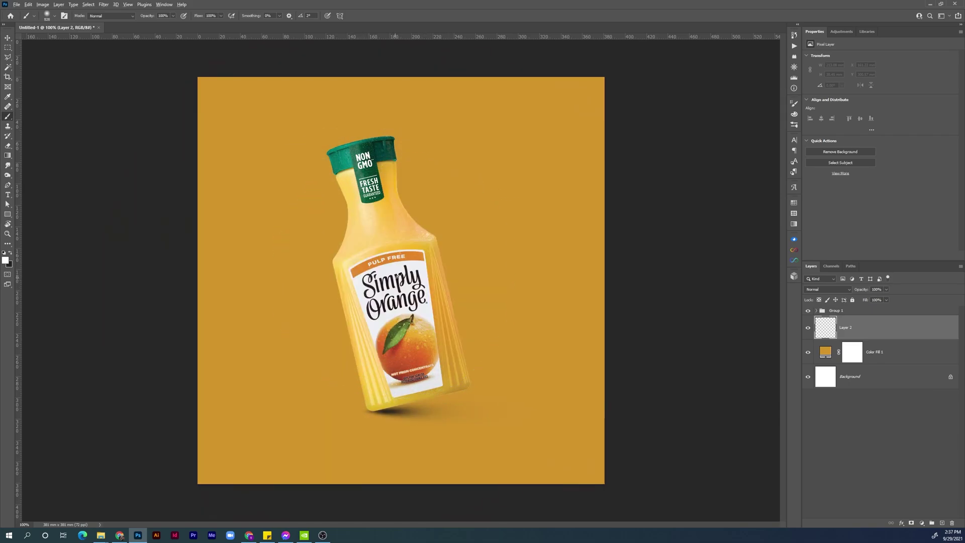
left_click(440, 279)
left_click(833, 290)
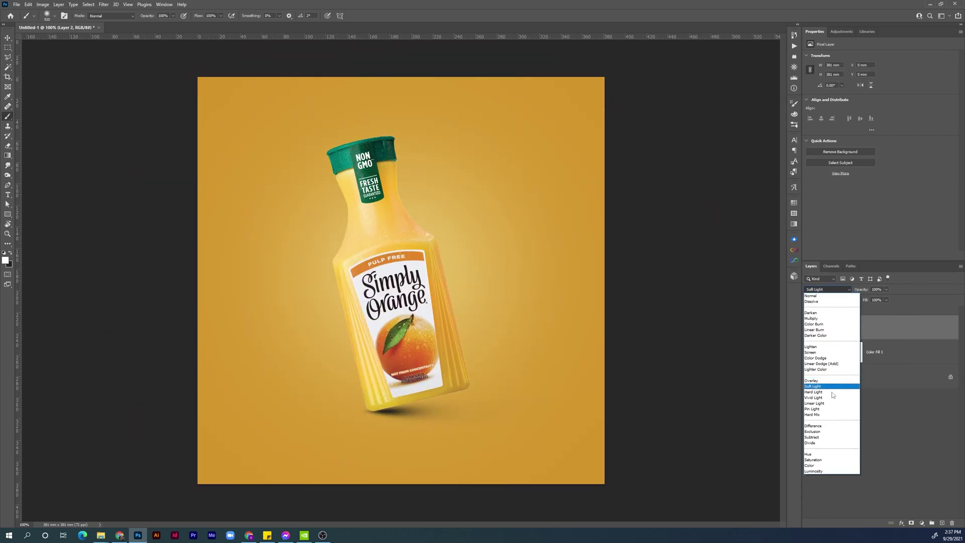
left_click(824, 385)
left_click_drag(393, 283, 372, 282)
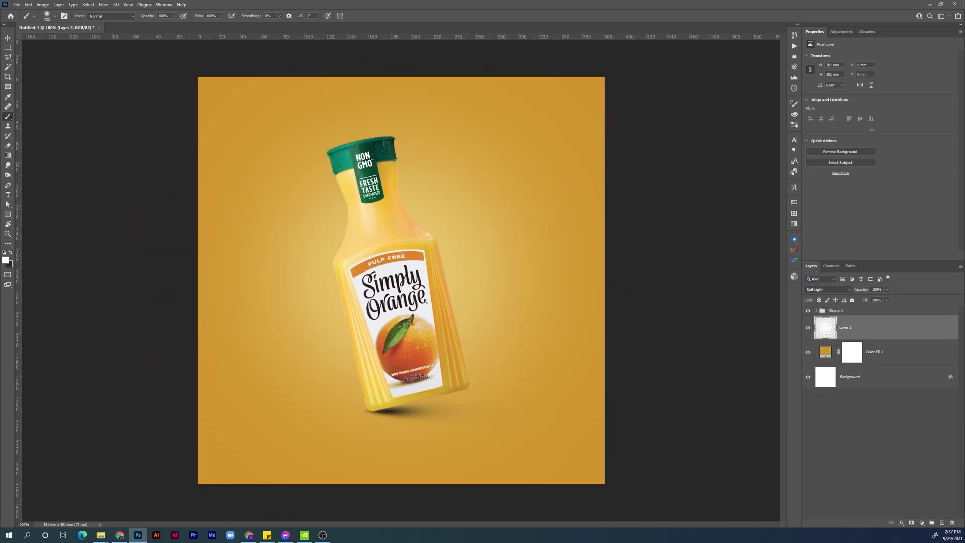
left_click(852, 311)
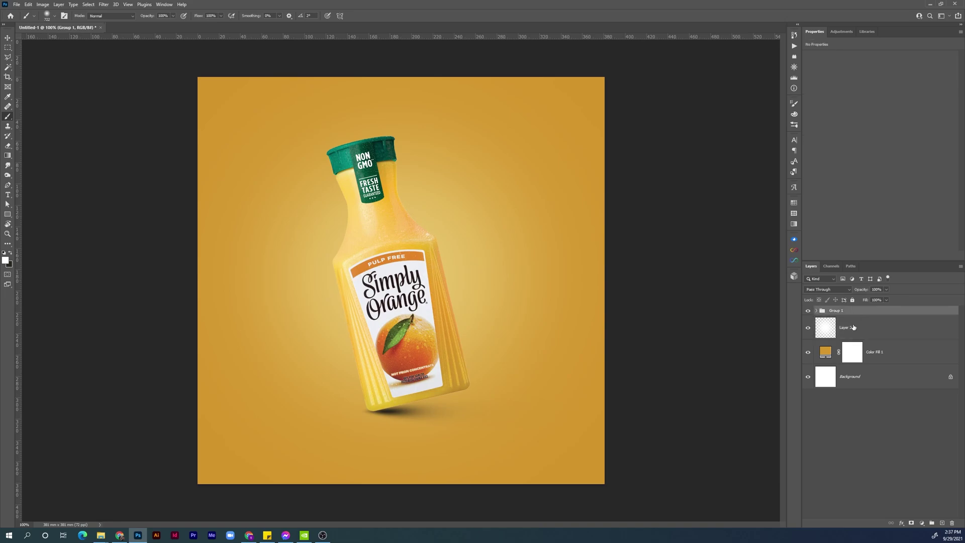
left_click(17, 4)
Step: Place the orange front image, shrink it beside the bottle's base, and add an empty layer below
left_click(45, 169)
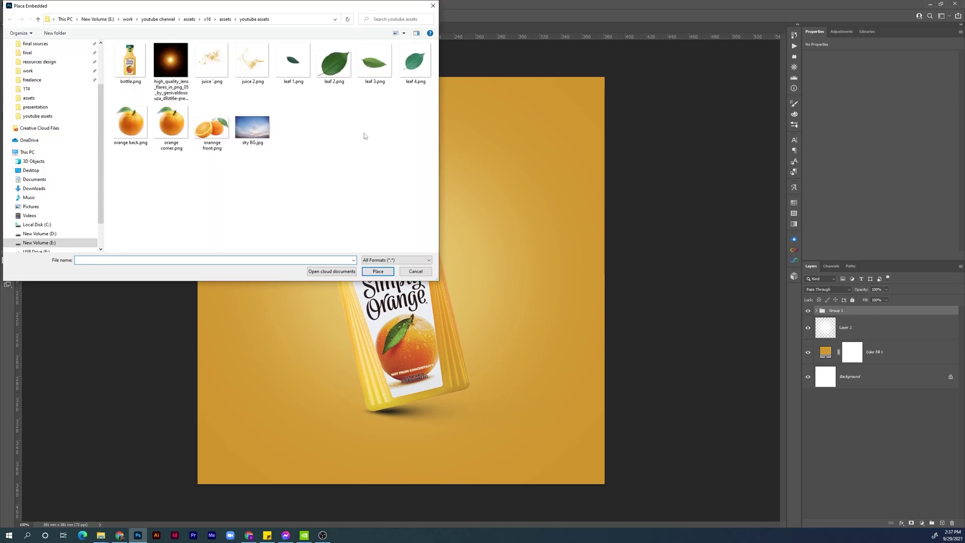
double_click(211, 126)
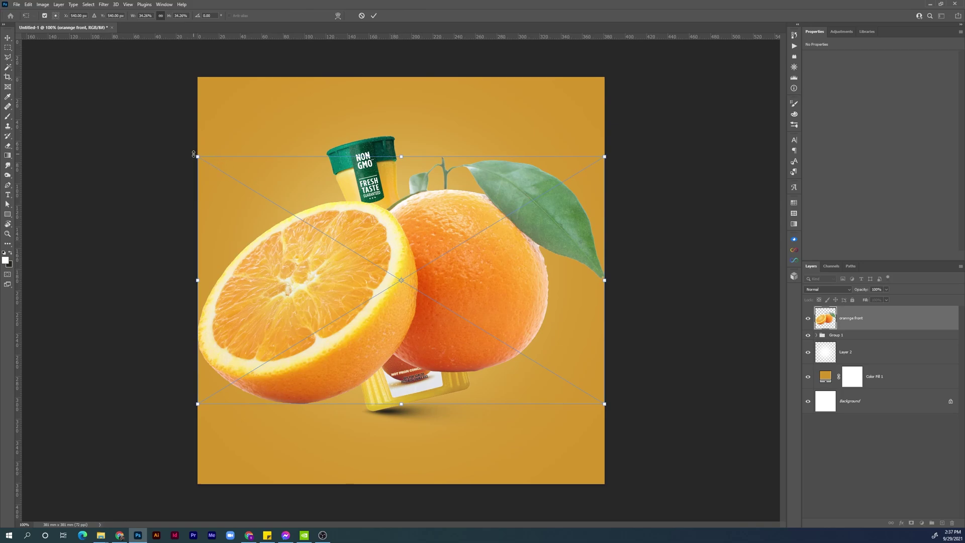
mouse_move(193, 154)
left_mouse_down()
mouse_move(478, 327)
mouse_move(426, 362)
left_mouse_up()
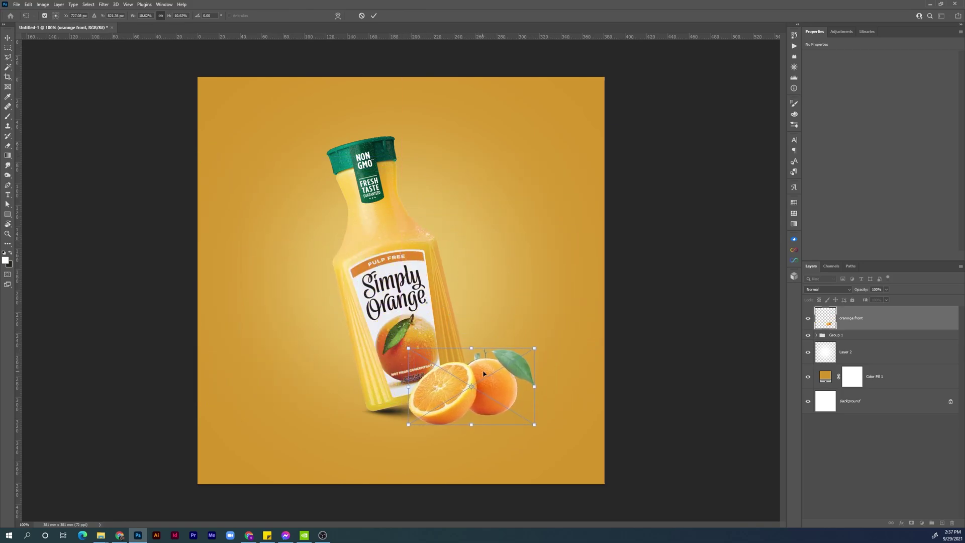
key("Return")
key("b")
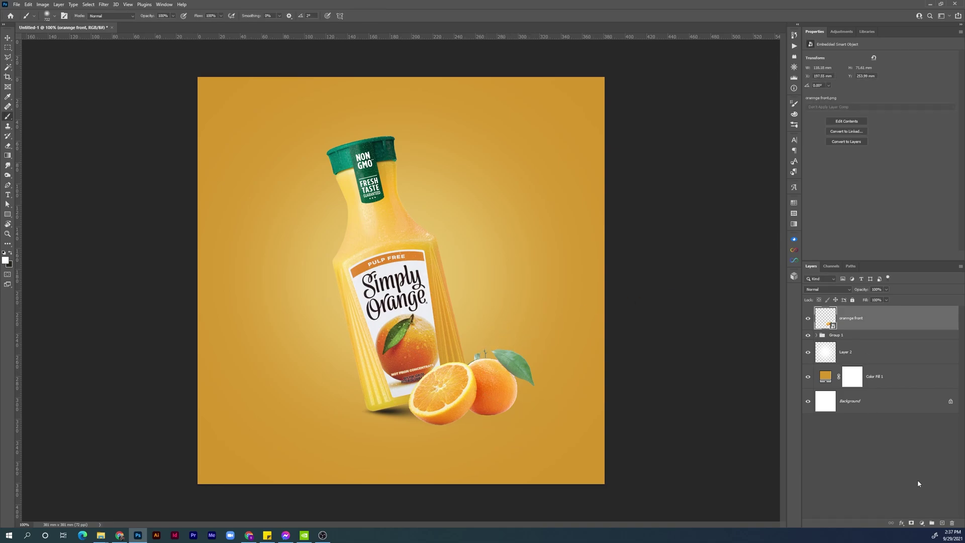
left_click(943, 525, "ctrl")
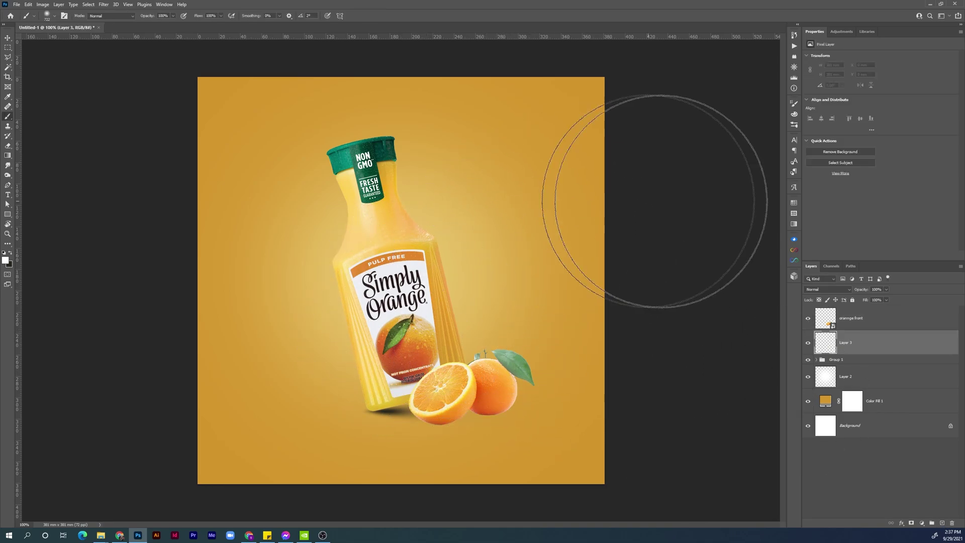
Step: Paint a dark dab, flatten it under the halved orange, and set Layer 3 opacity to 74%
left_click(793, 203)
left_click(716, 222)
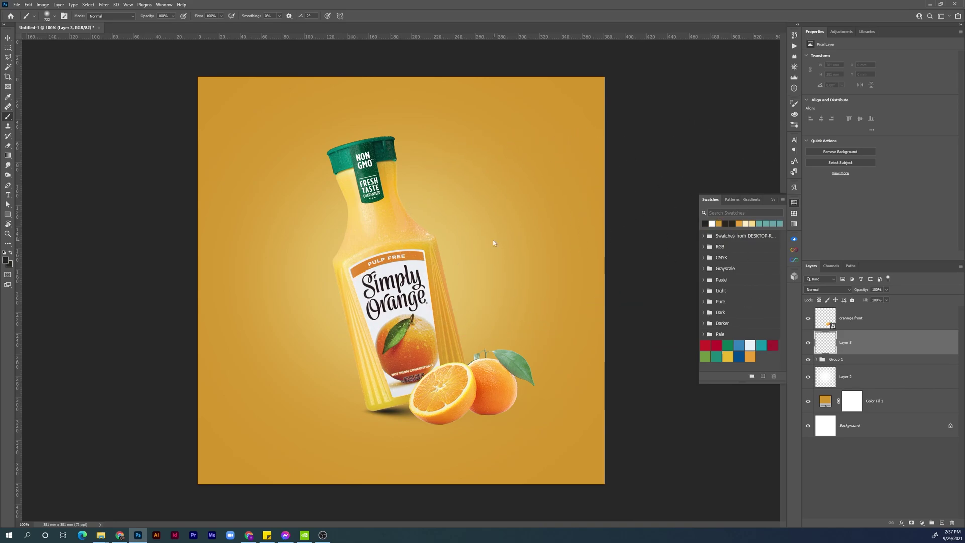
left_click(336, 354)
key("ctrl+t")
mouse_move(337, 282)
left_mouse_down()
mouse_move(337, 405)
mouse_move(471, 424)
left_mouse_up()
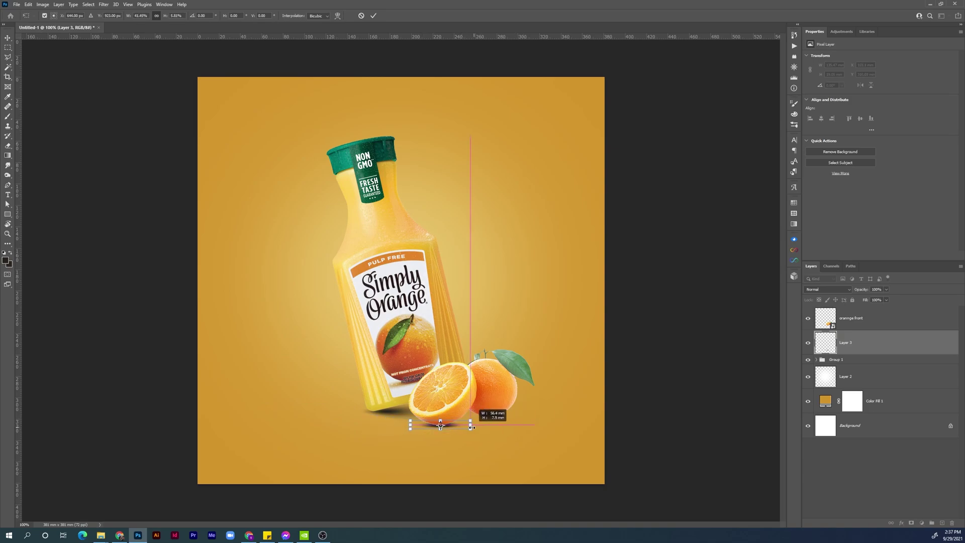
key("Return")
key("z")
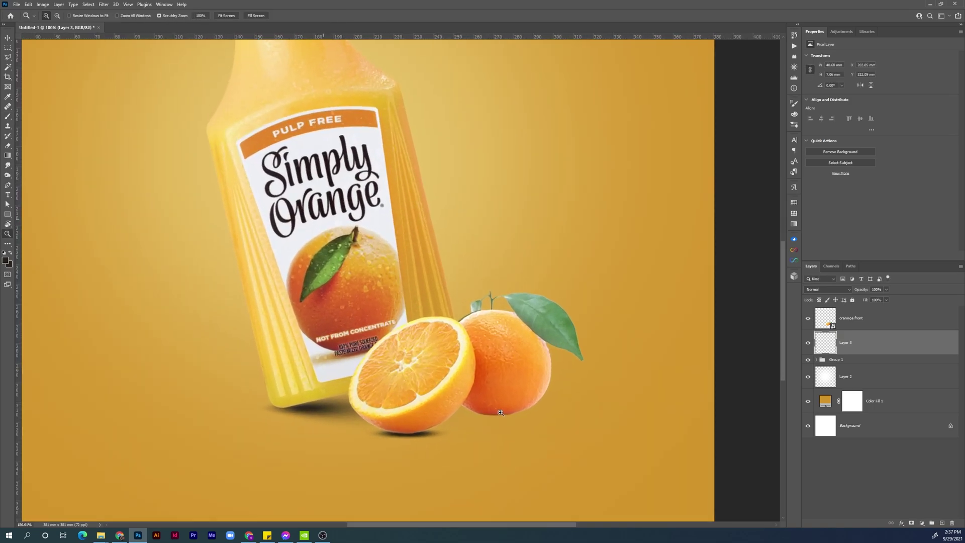
left_click_drag(483, 412, 523, 412)
left_click_drag(853, 293, 857, 293)
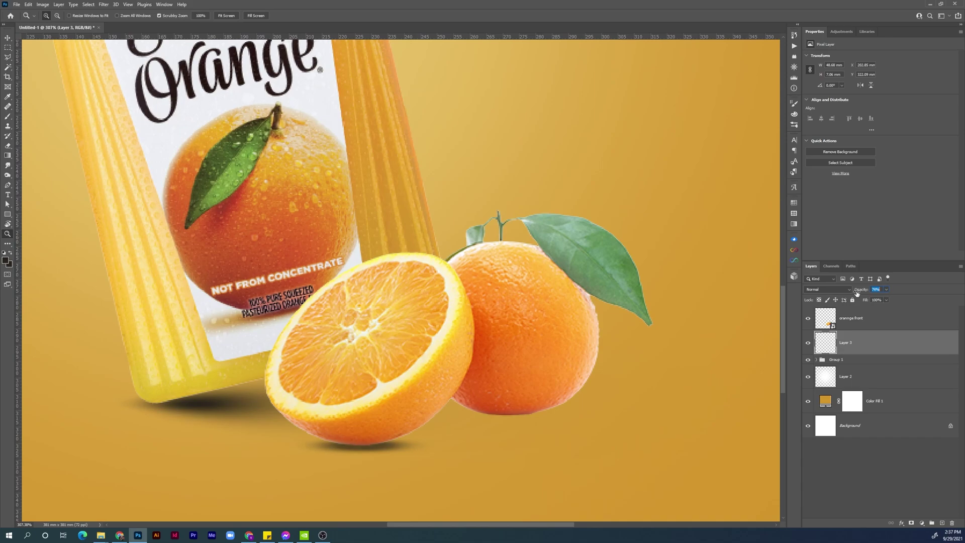
Step: Alt-drag a copy of the shadow under the whole orange, nudge it into place, and add Layer 4
key("v")
left_click_drag(389, 444, 538, 412)
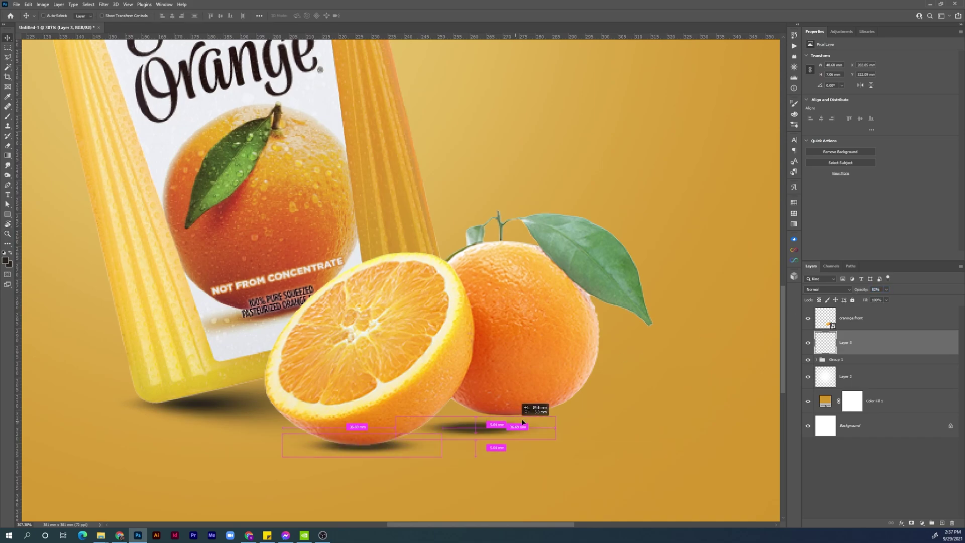
key("Up")
key("Up")
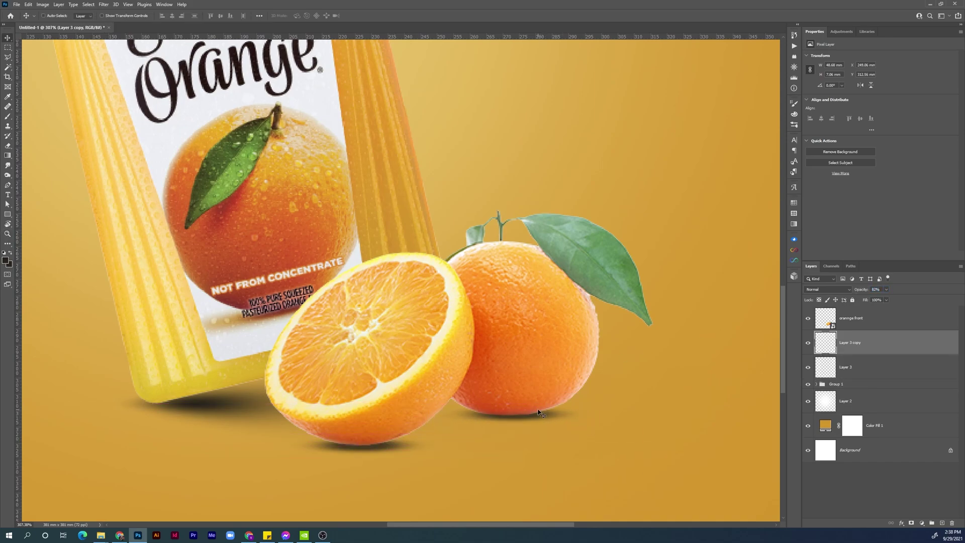
key("Left")
key("Left")
key("Left")
key("Up")
key("ctrl+0")
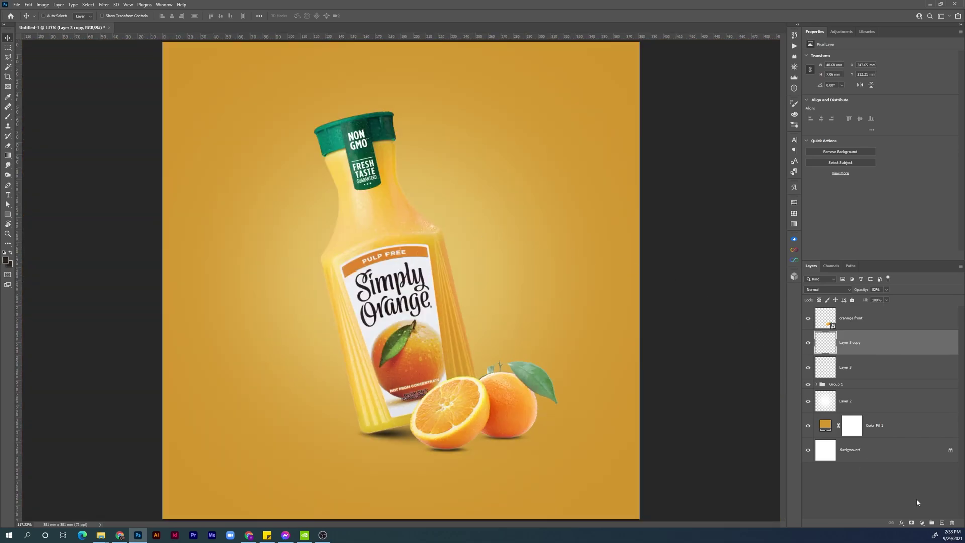
left_click(941, 523)
Step: Paint a soft stroke and squash and tilt it into a broad shadow beneath both oranges
key("b")
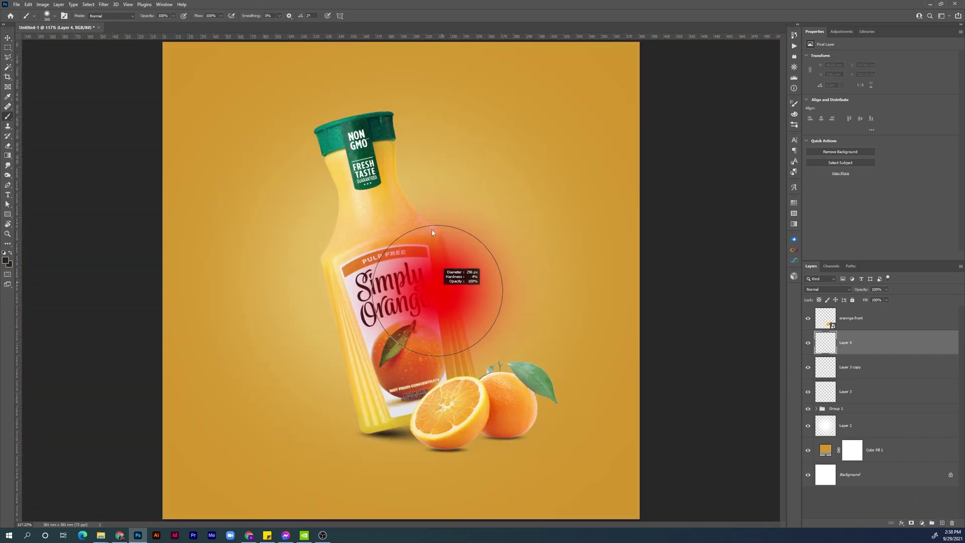
left_click_drag(369, 332, 372, 307)
key("ctrl+t")
mouse_move(370, 195)
left_mouse_down()
mouse_move(370, 388)
mouse_move(372, 378)
mouse_move(509, 442)
left_mouse_up()
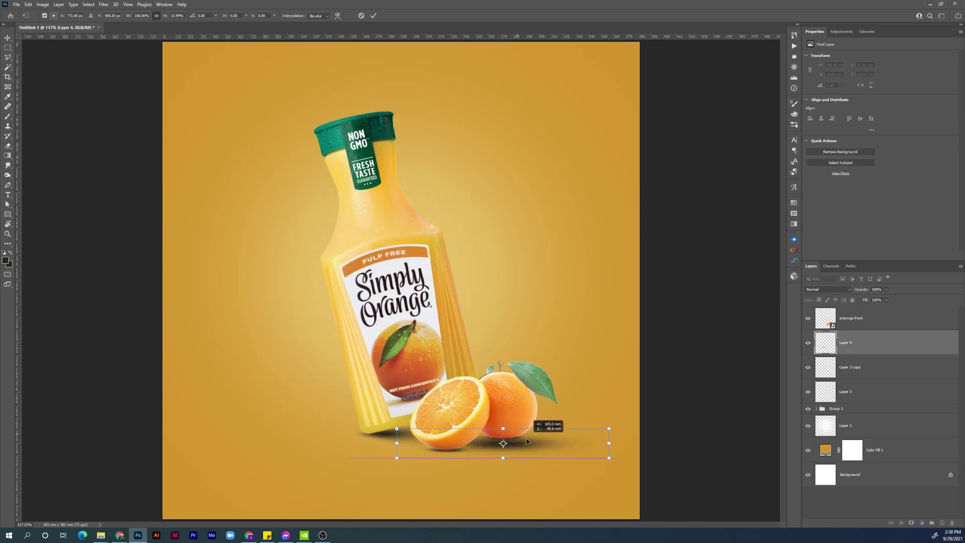
left_click_drag(584, 445, 580, 432)
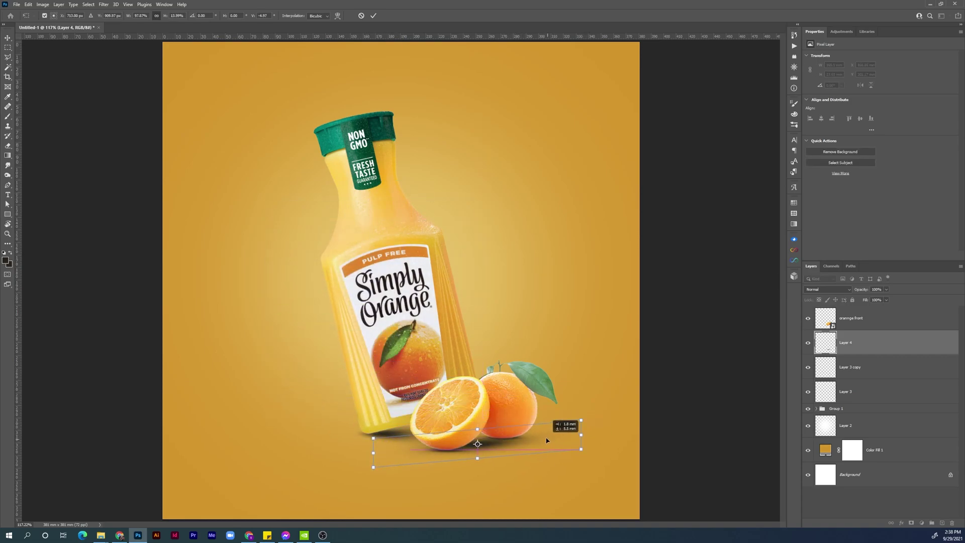
left_click_drag(453, 445, 457, 443)
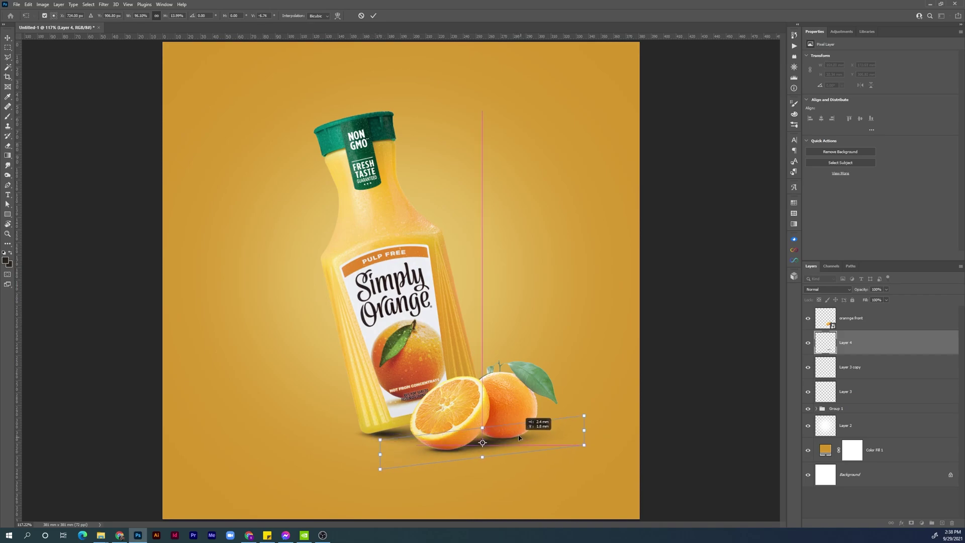
key("Return")
Step: Set the shadow layer to Multiply blending at 62% opacity
key("b")
left_click(847, 289)
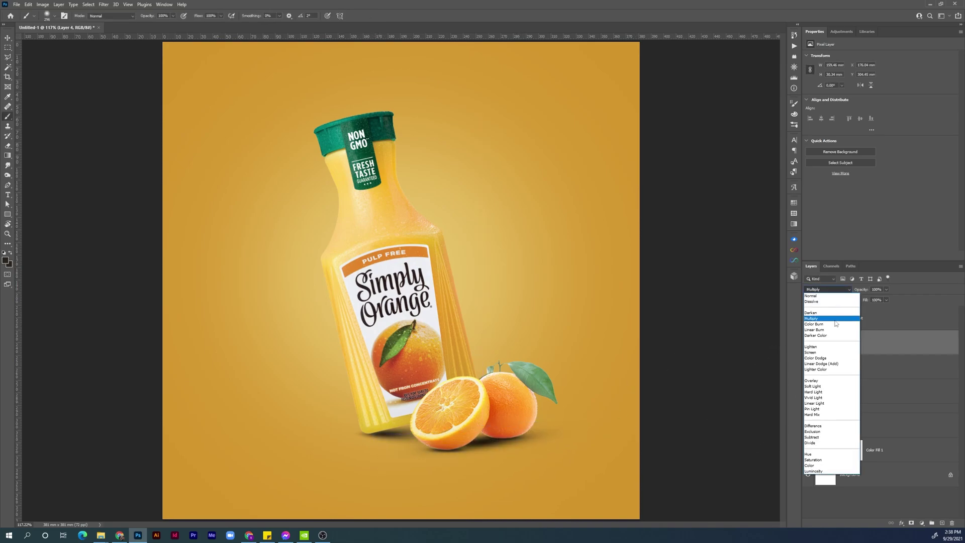
key("Escape")
key("alt+bracketleft")
key("alt+shift+bracketleft")
left_click(843, 290)
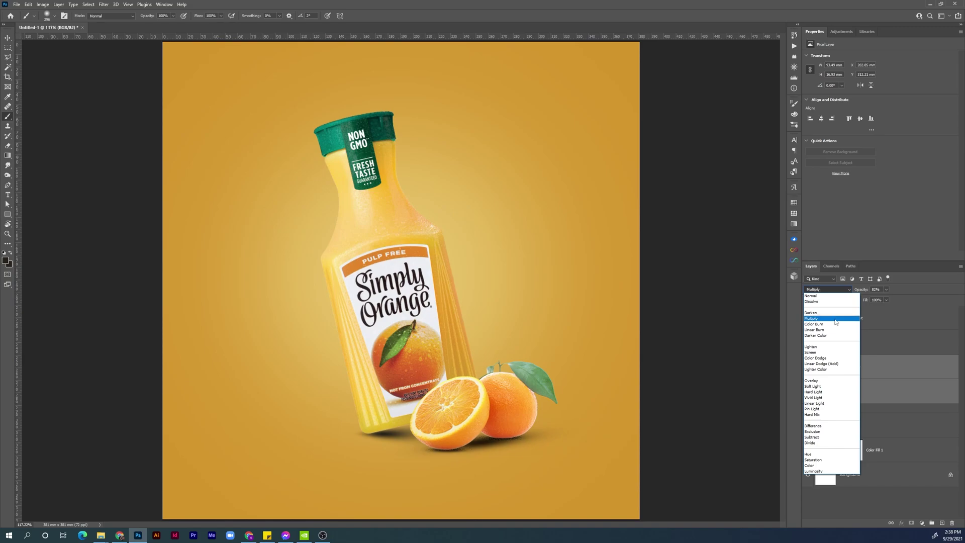
key("Escape")
key("alt+bracketright")
left_click_drag(859, 289, 856, 290)
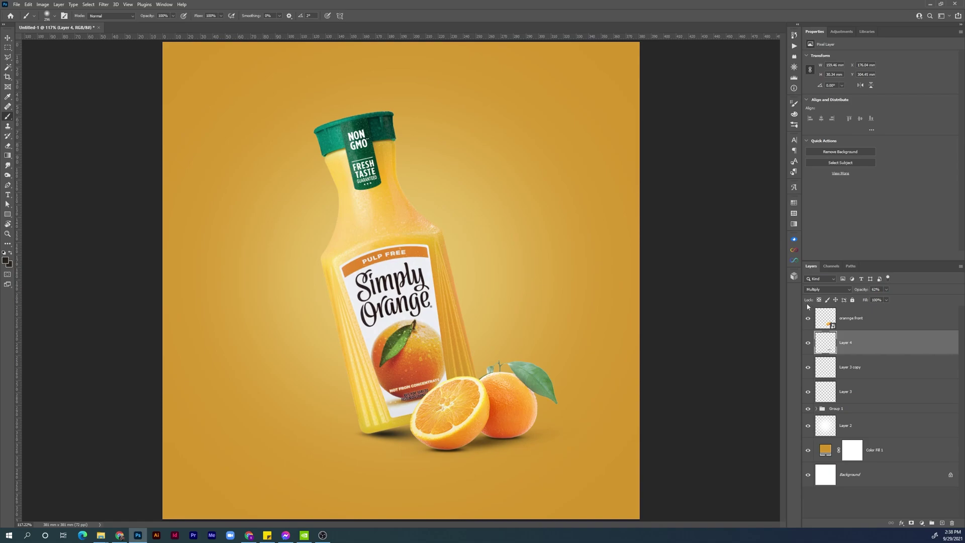
Step: Darken the front orange with Levels, setting output white to 240
key("v")
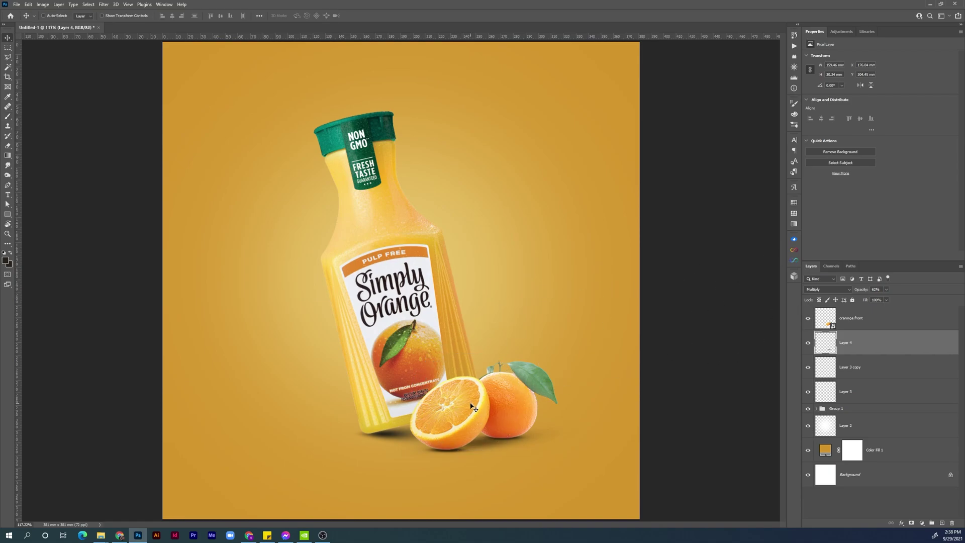
left_click(476, 408)
key("l")
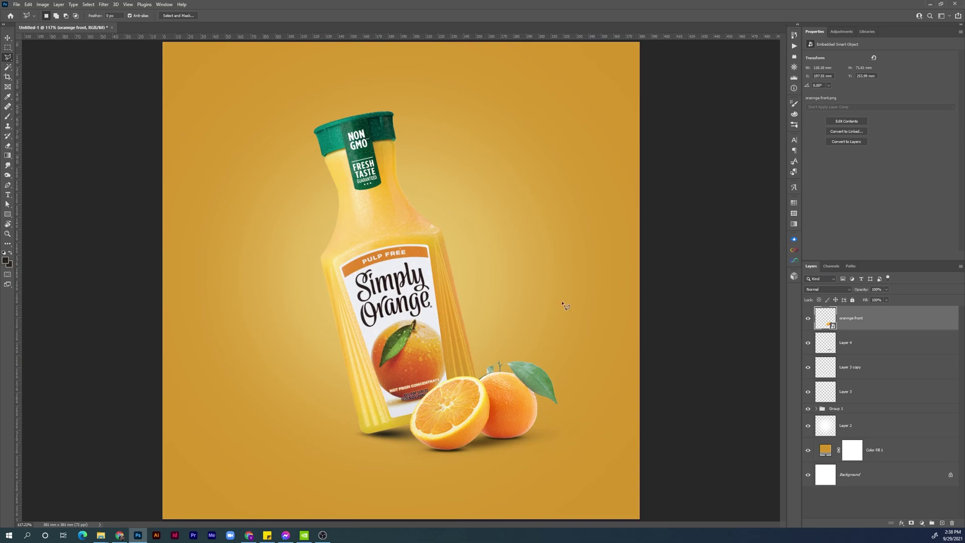
key("ctrl+l")
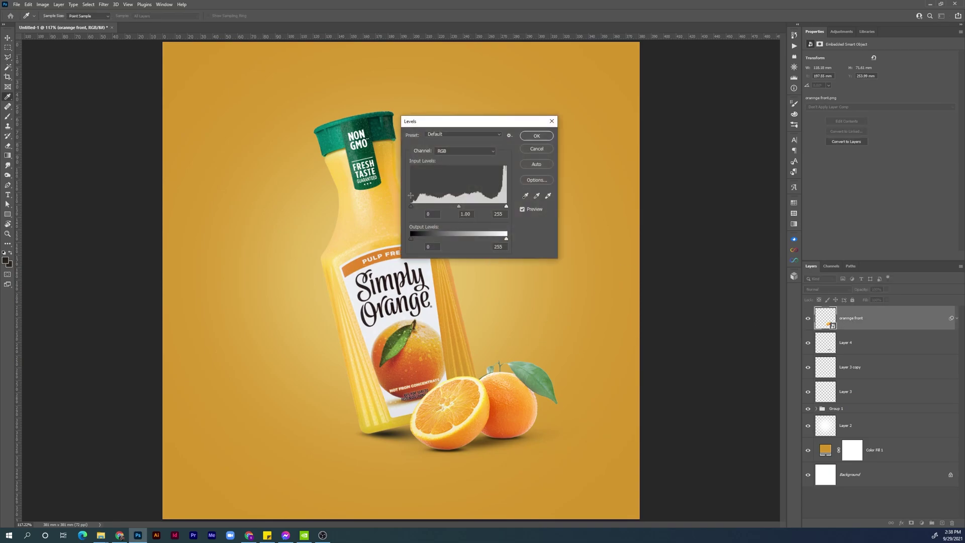
left_click_drag(506, 239, 501, 239)
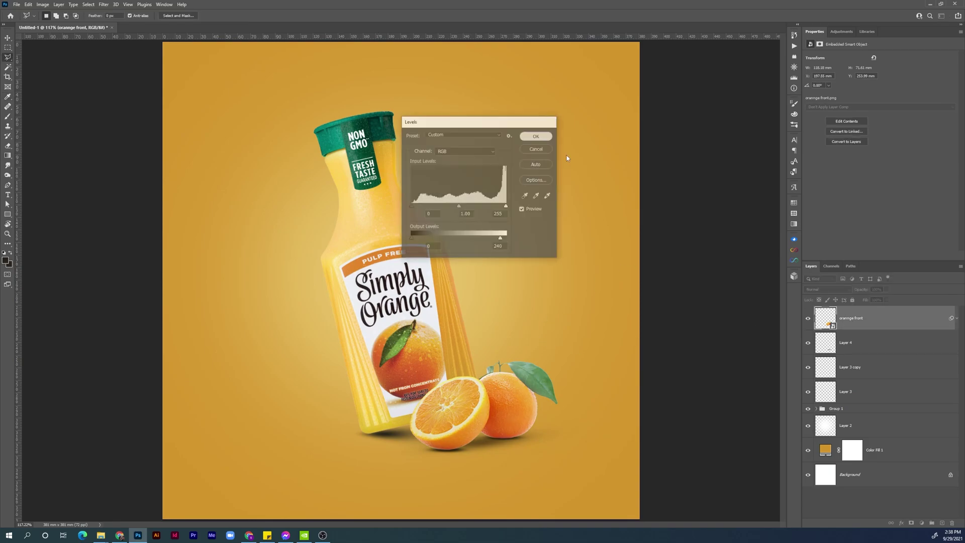
key("Return")
key("space")
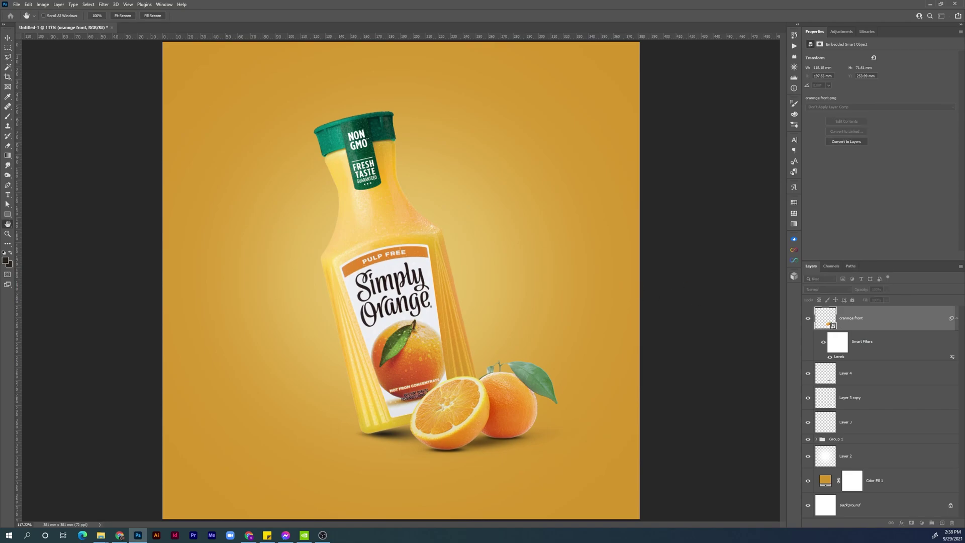
Step: Give the front orange a Drop Shadow and convert the effect into its own layer
double_click(895, 318)
left_click(474, 255)
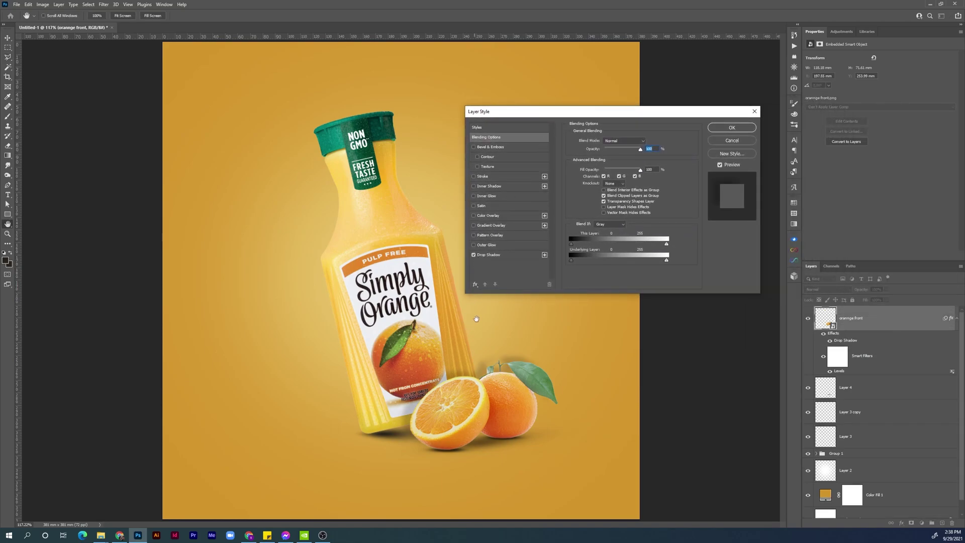
left_click(724, 128)
right_click(843, 340)
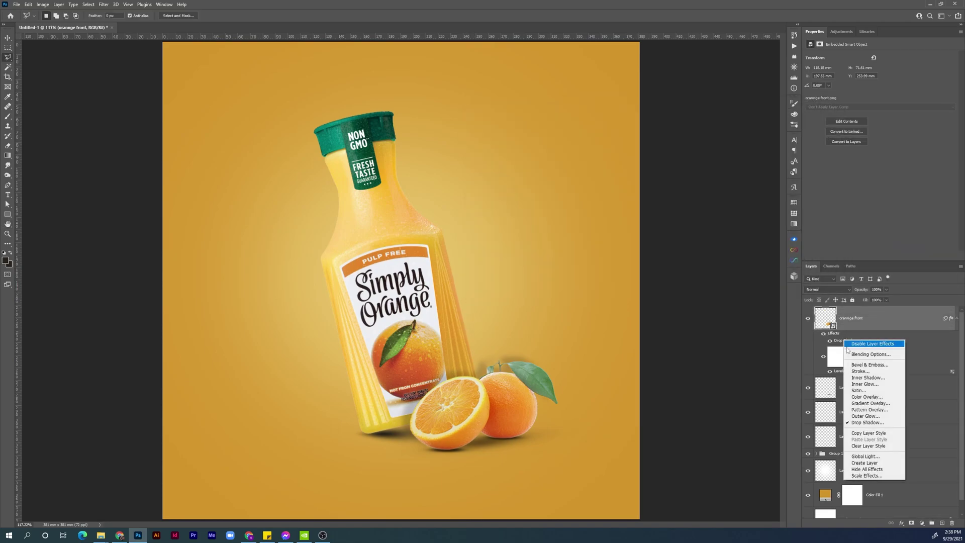
left_click(863, 463)
Step: Move the drop shadow layer into Group 1, clip it to the bottle, and skew it across
left_click(847, 377)
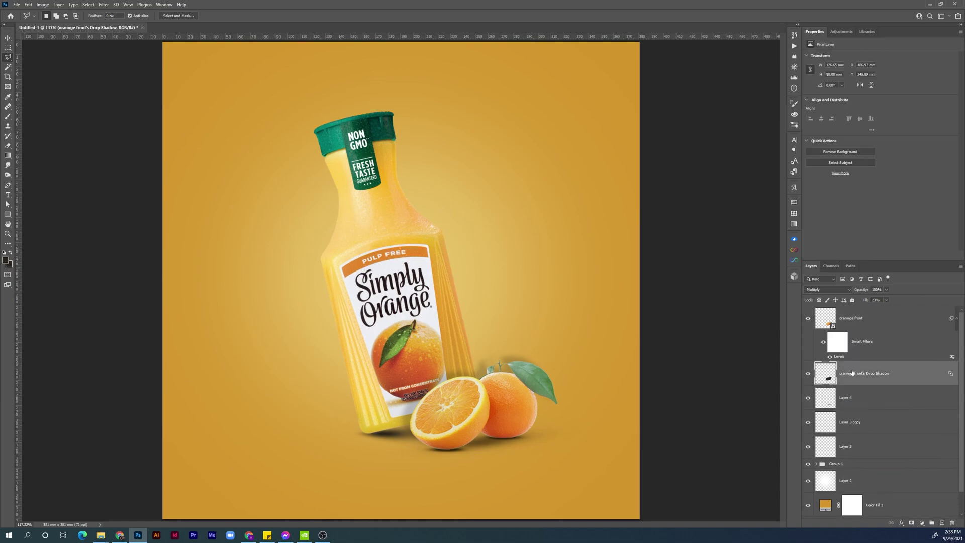
left_click_drag(856, 373, 835, 463)
left_click(834, 439)
left_click(816, 438)
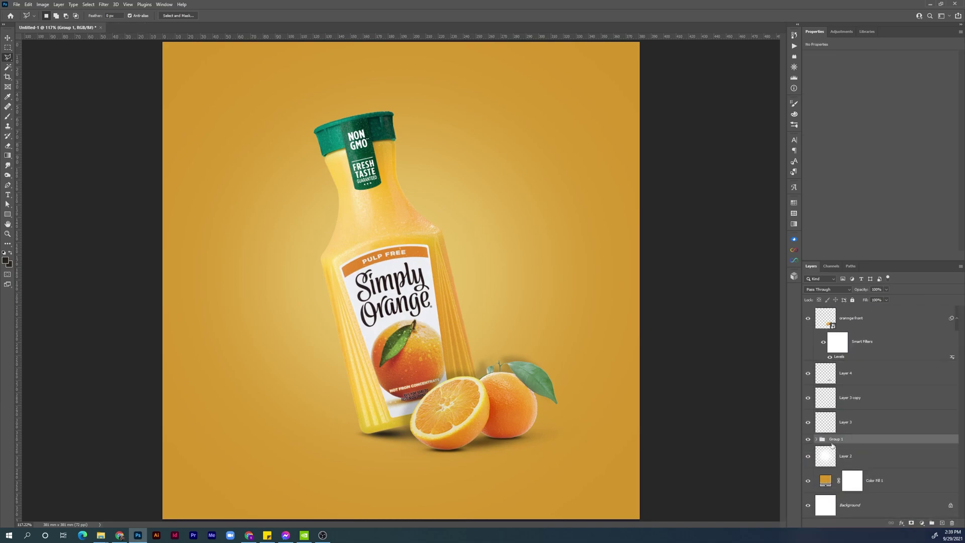
left_click(865, 464, "alt")
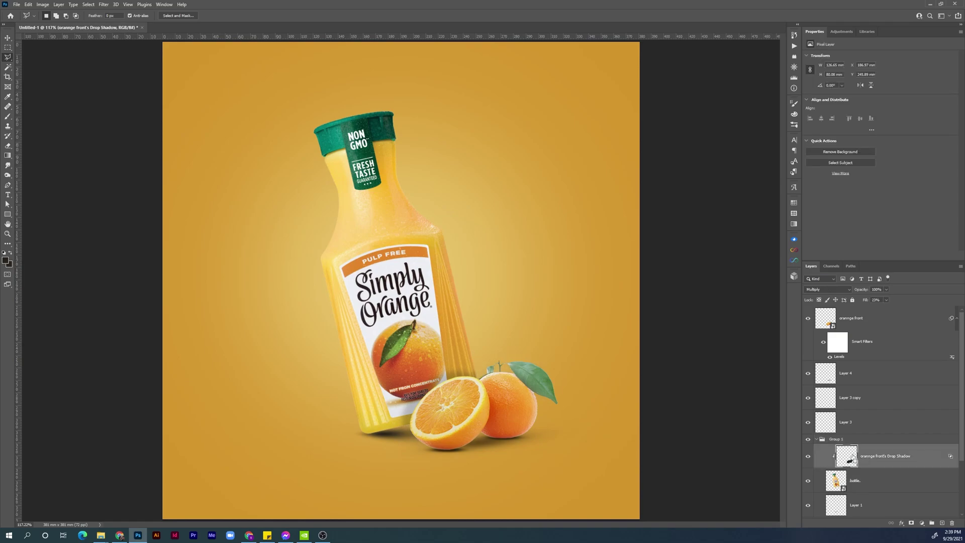
key("ctrl+t")
left_click_drag(555, 402, 557, 410)
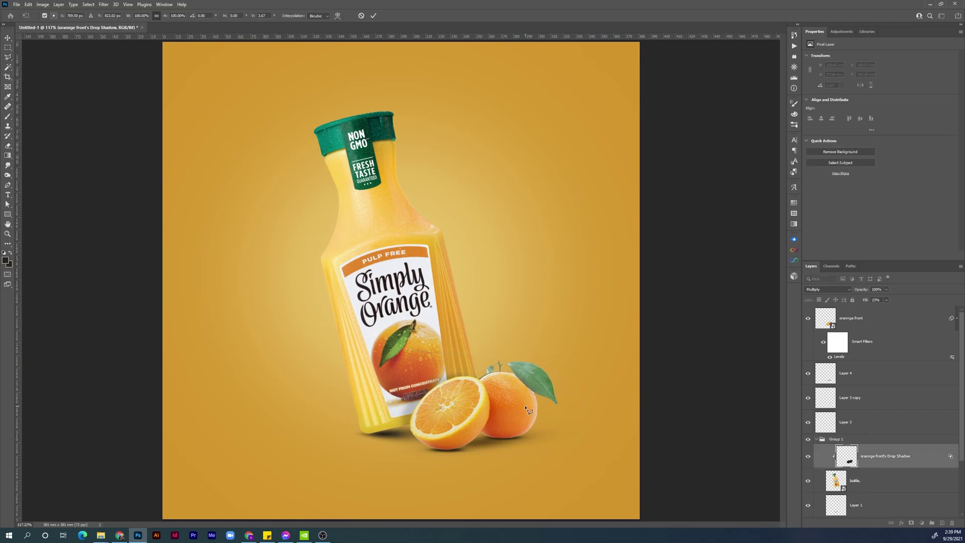
key("Return")
Step: Group the orange and shadow layers into Group 2
key("l")
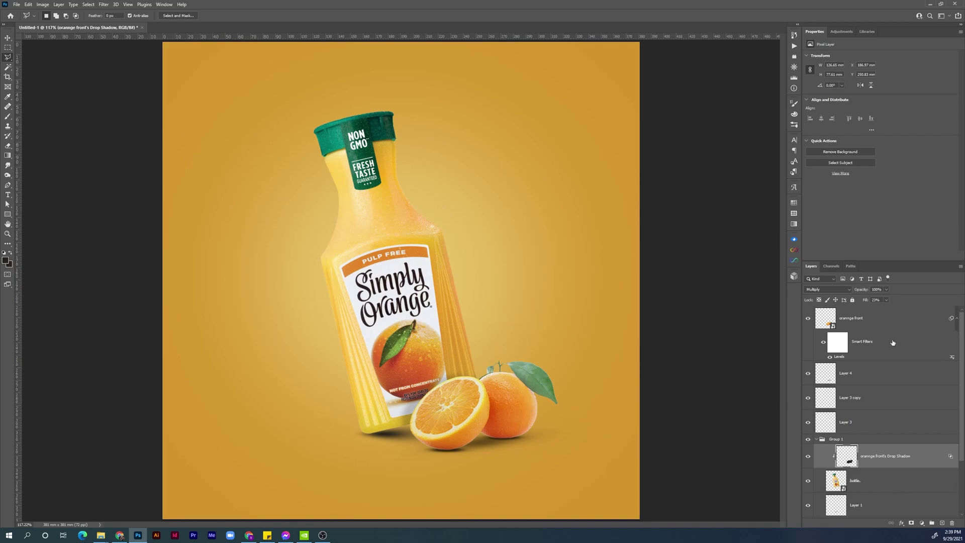
left_click(819, 439)
left_click(856, 406)
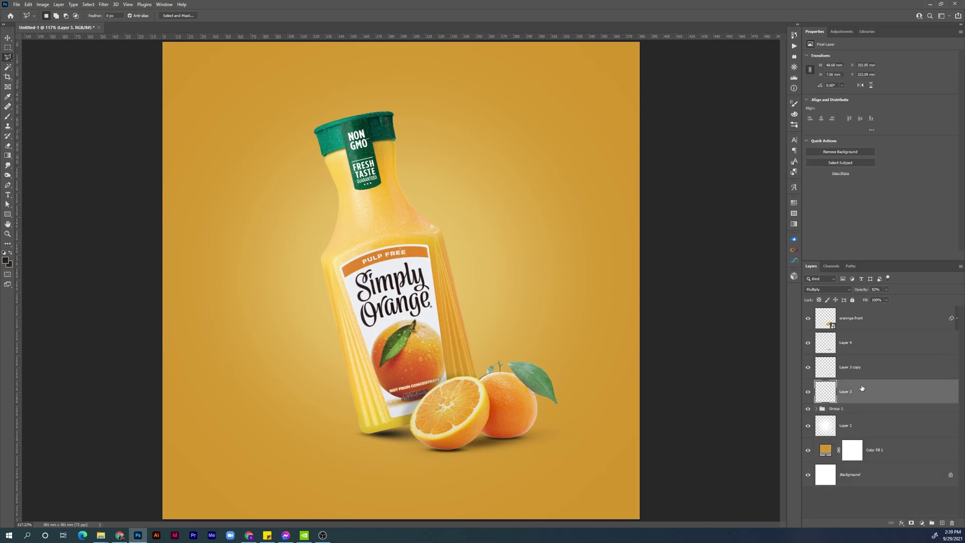
left_click(872, 329, "shift")
key("ctrl+g")
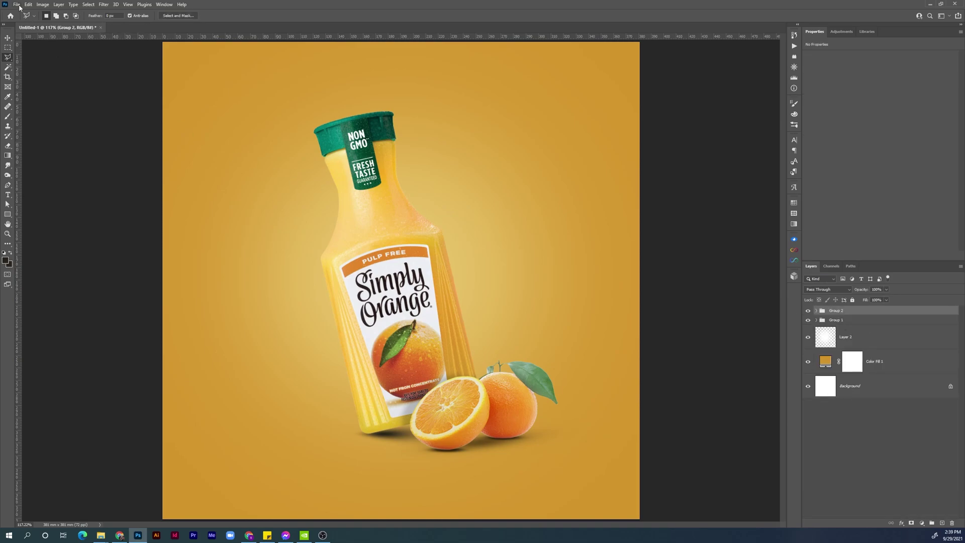
Step: Place the leaf 4 image and duplicate it beside the bottle's neck, rotated
left_click(19, 6)
left_click(40, 166)
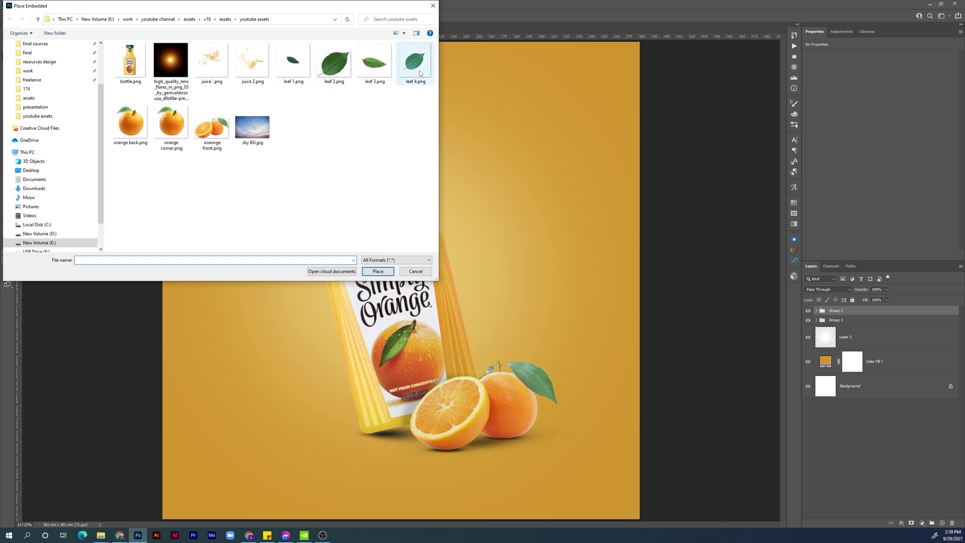
double_click(418, 70)
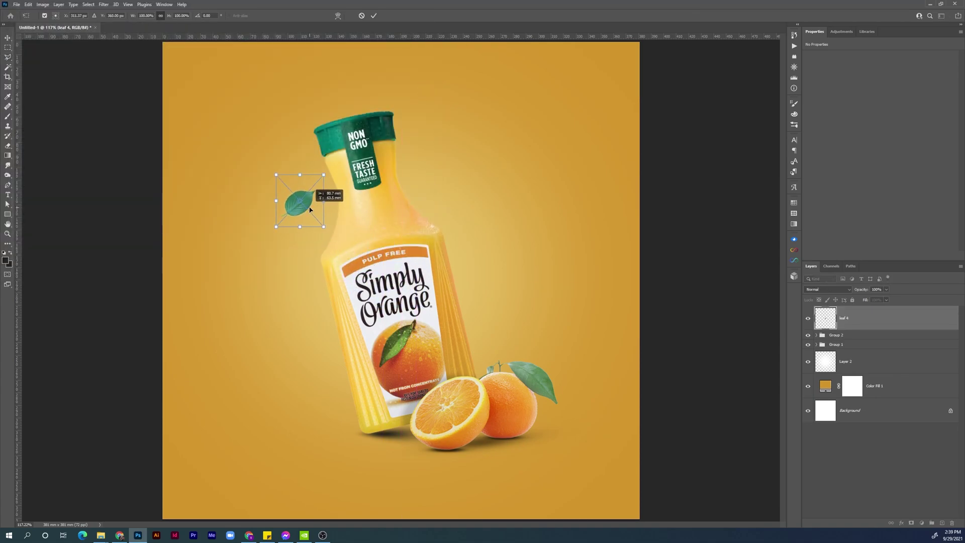
key("Return")
mouse_move(308, 209)
left_mouse_down()
mouse_move(466, 194)
mouse_move(524, 103)
left_mouse_up()
key("ctrl+t")
left_click_drag(461, 183, 495, 312)
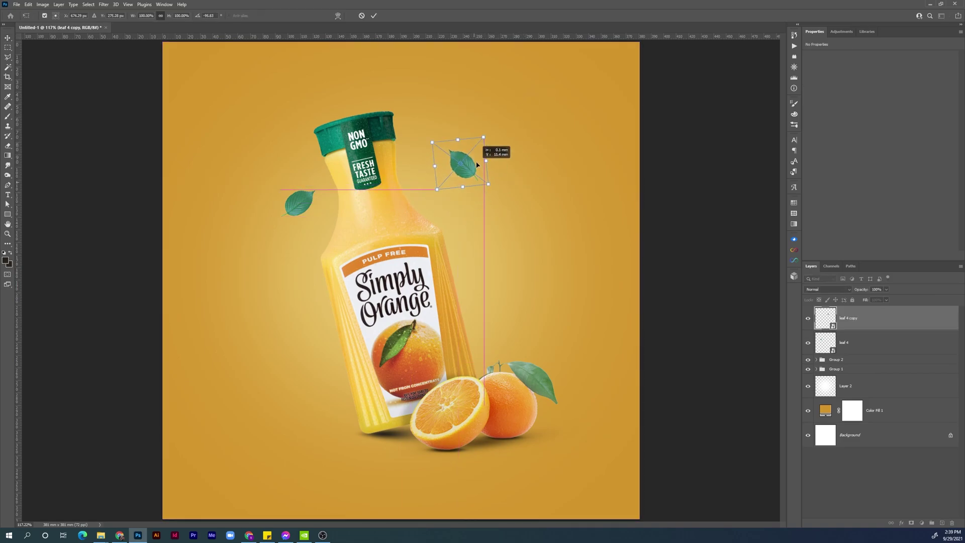
key("Return")
Step: Place leaf 3.png right of the bottle cap and shift its hue with Hue/Saturation
left_click(17, 4)
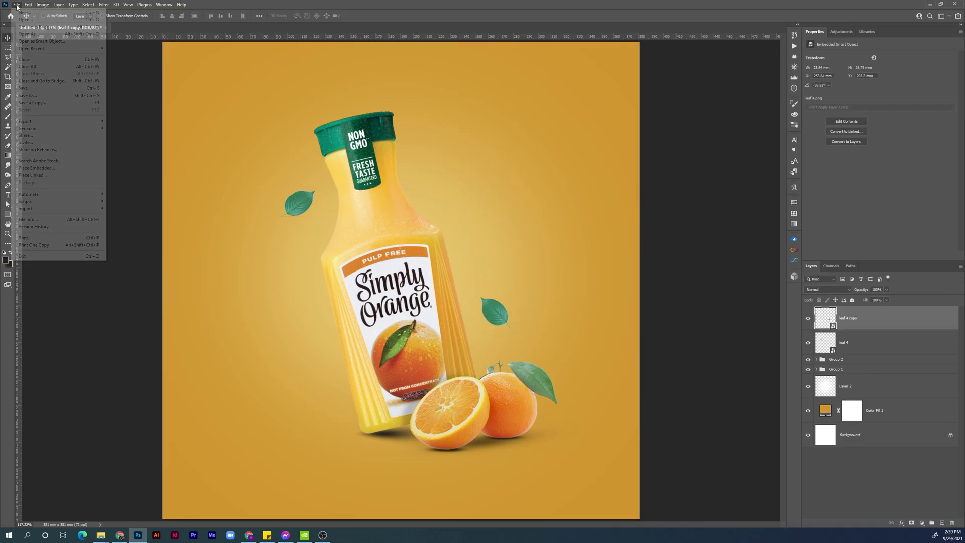
left_click(61, 142)
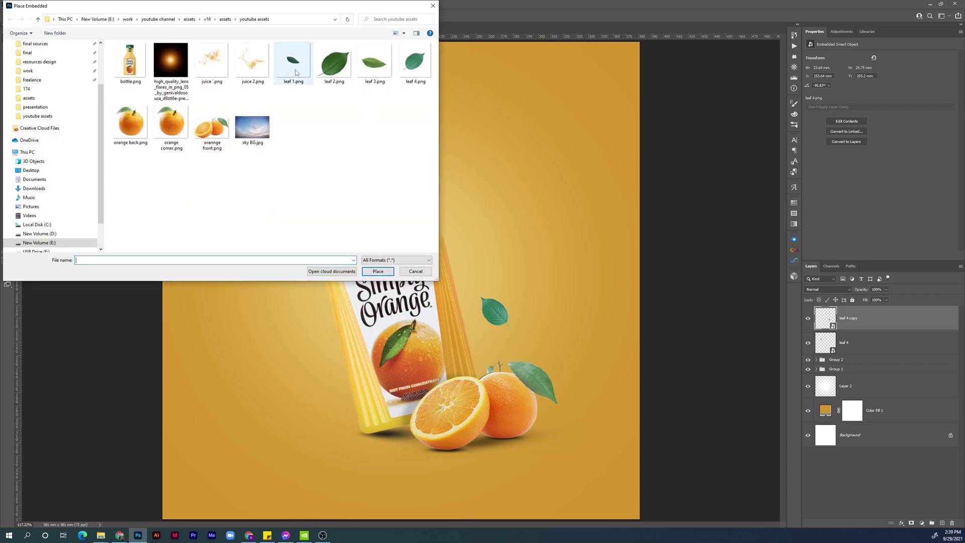
mouse_move(373, 62)
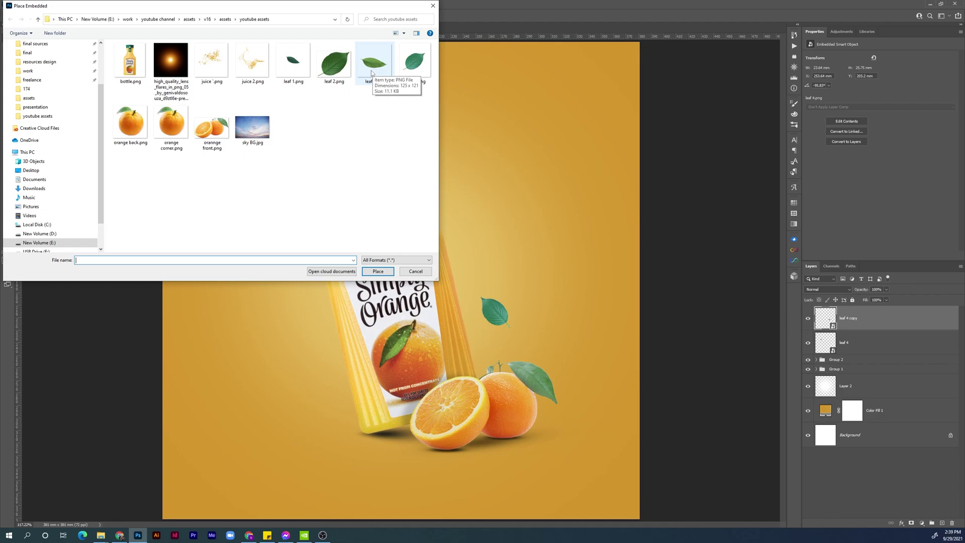
double_click(374, 63)
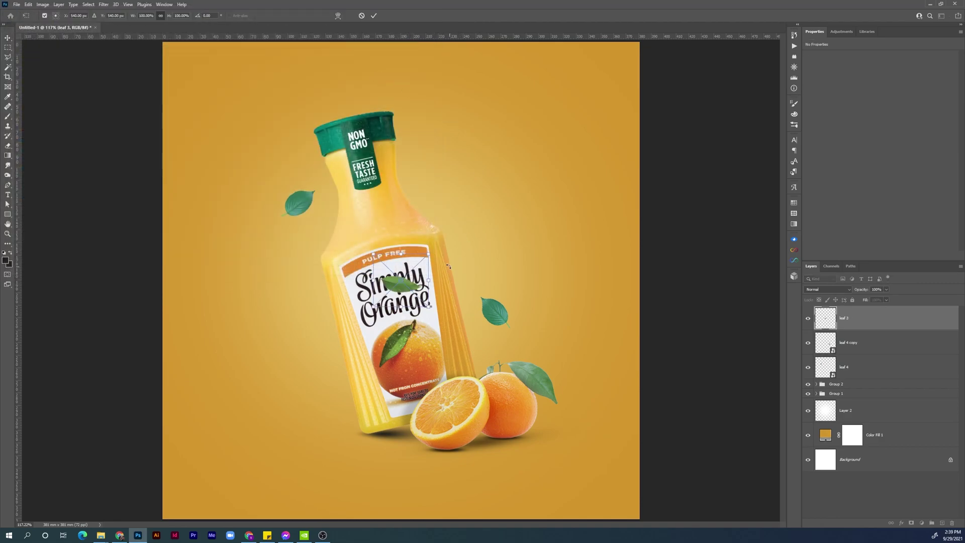
left_click_drag(383, 283, 439, 171)
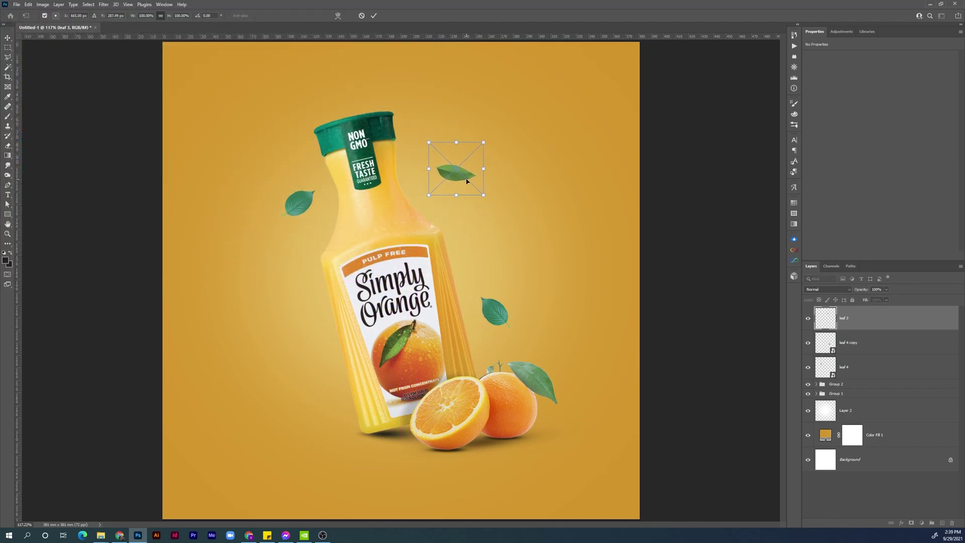
key("Return")
key("ctrl+u")
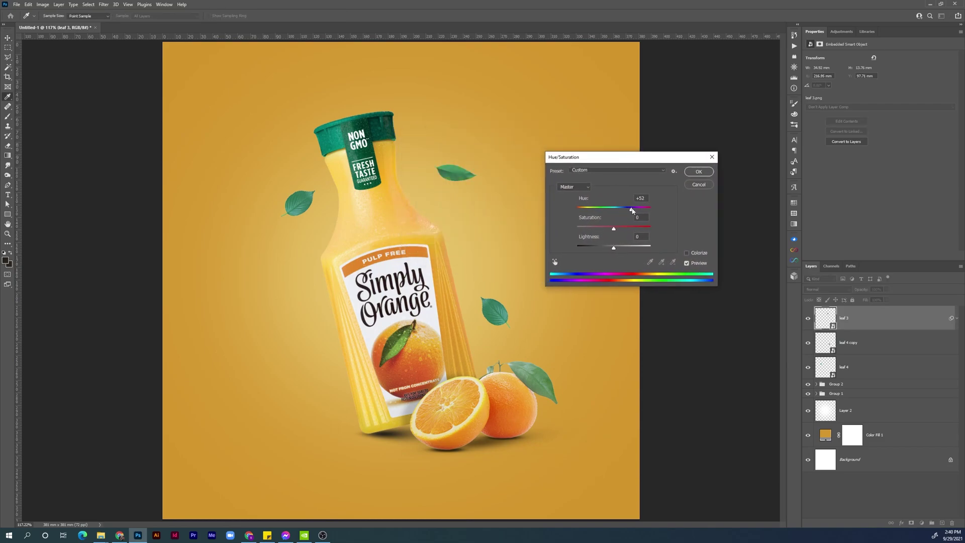
key("Return")
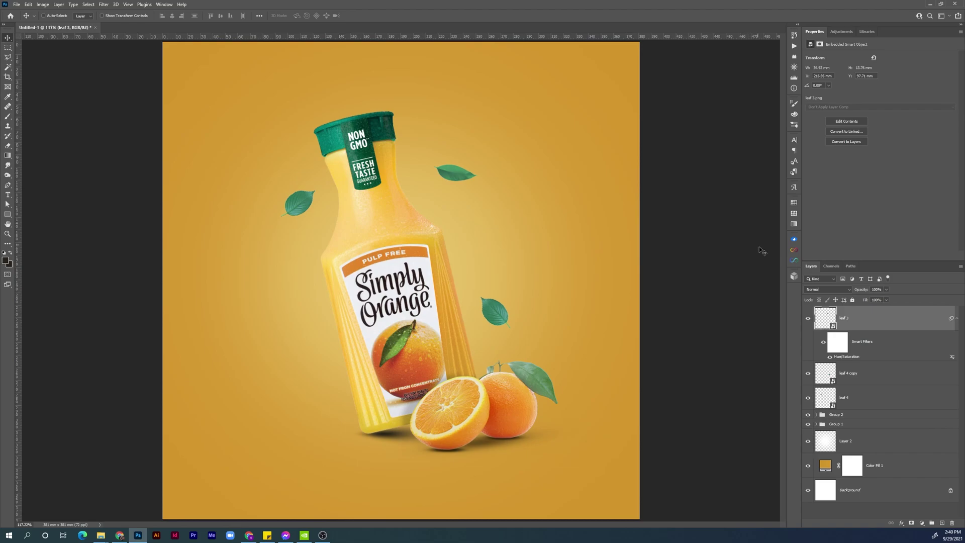
left_click(807, 414)
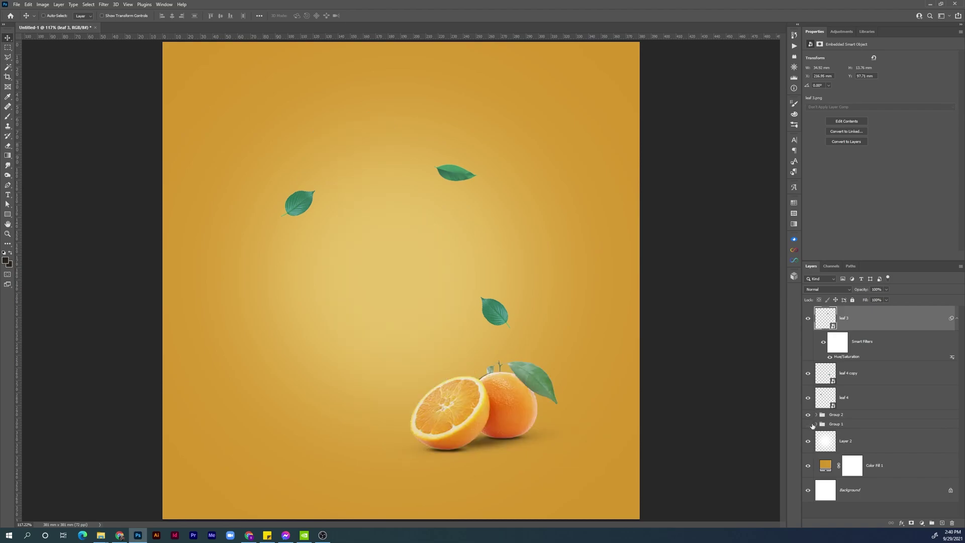
left_click(808, 423)
left_click(829, 433)
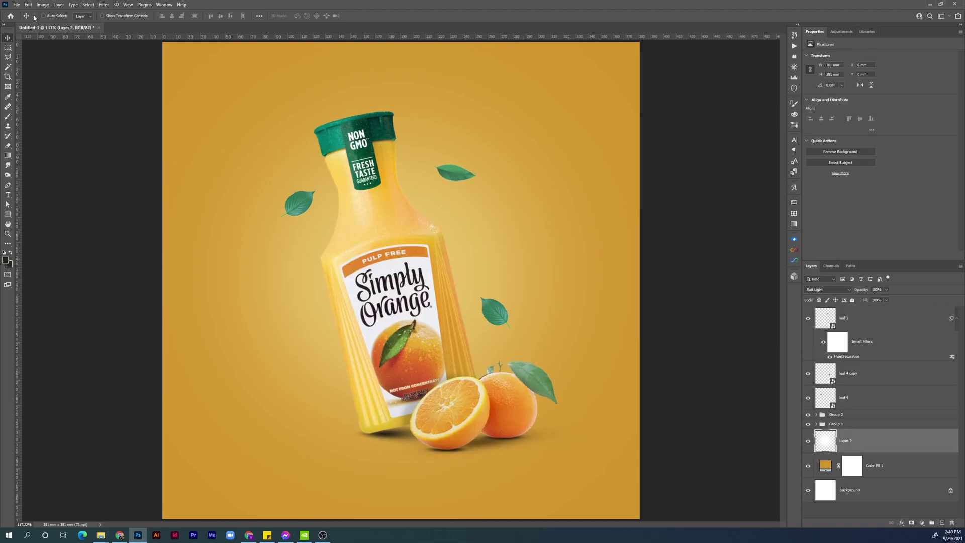
Step: Place the juice 2.png and juice.png splashes, enlarging them around the bottle
left_click(16, 5)
left_click(30, 162)
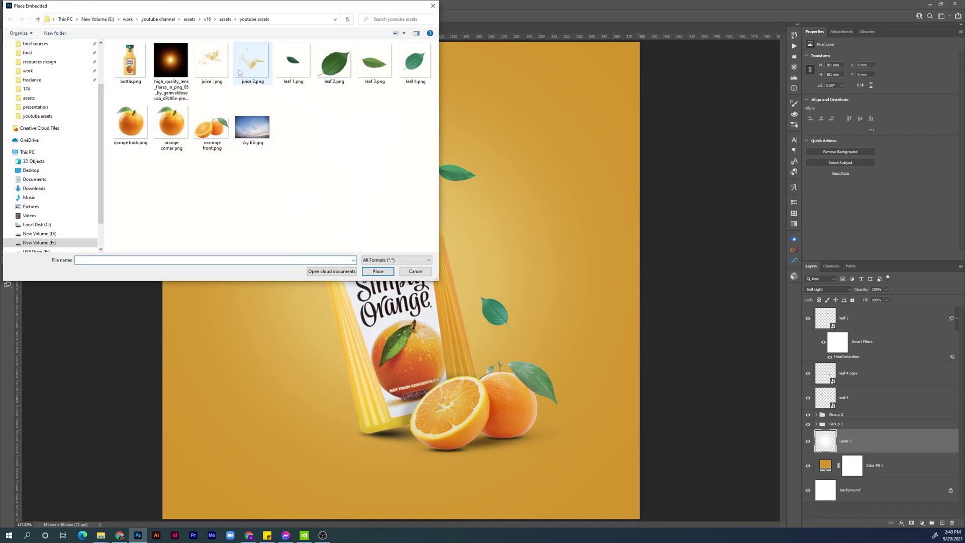
double_click(239, 72)
mouse_move(635, 280)
left_mouse_down()
mouse_move(680, 281)
mouse_move(666, 280)
left_mouse_up()
key("Return")
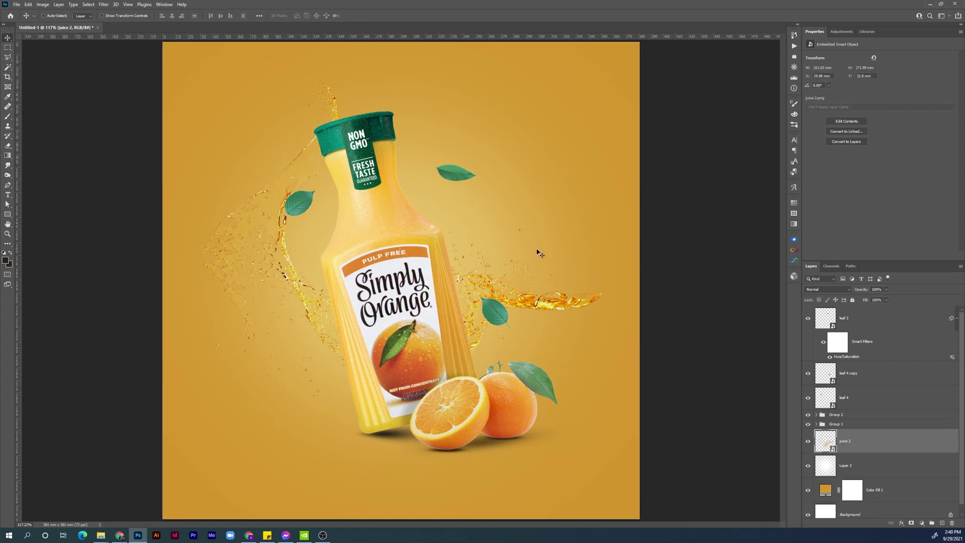
left_click(16, 4)
left_click(30, 160)
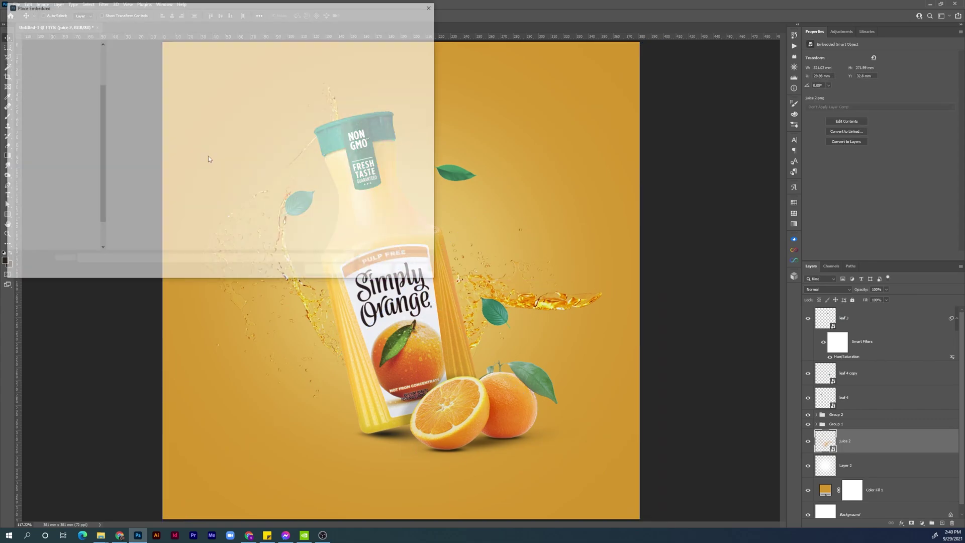
double_click(211, 63)
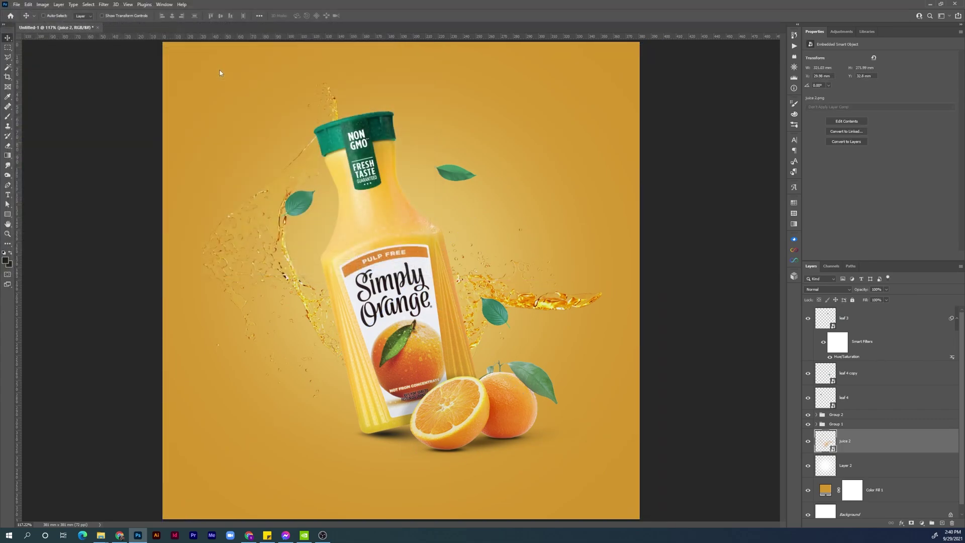
left_click_drag(636, 276, 648, 280)
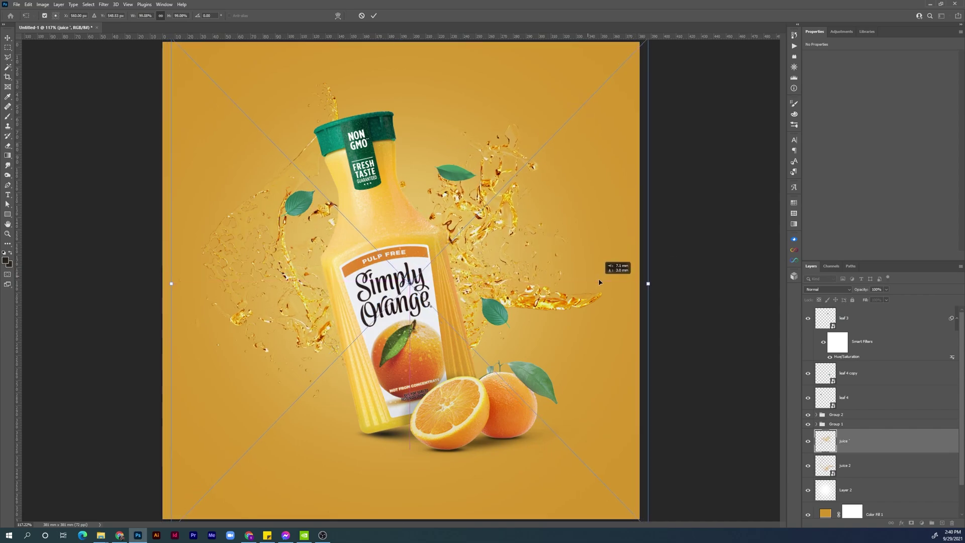
key("Return")
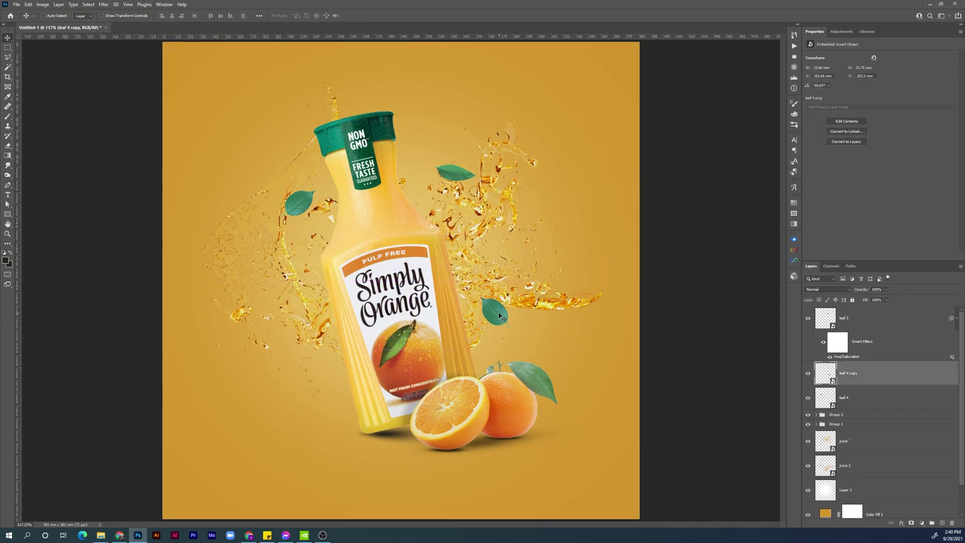
Step: Reposition the three leaves, group them into Group 3, and duplicate the Soft Light glow
left_click_drag(495, 312, 512, 333)
left_click_drag(455, 183, 428, 154)
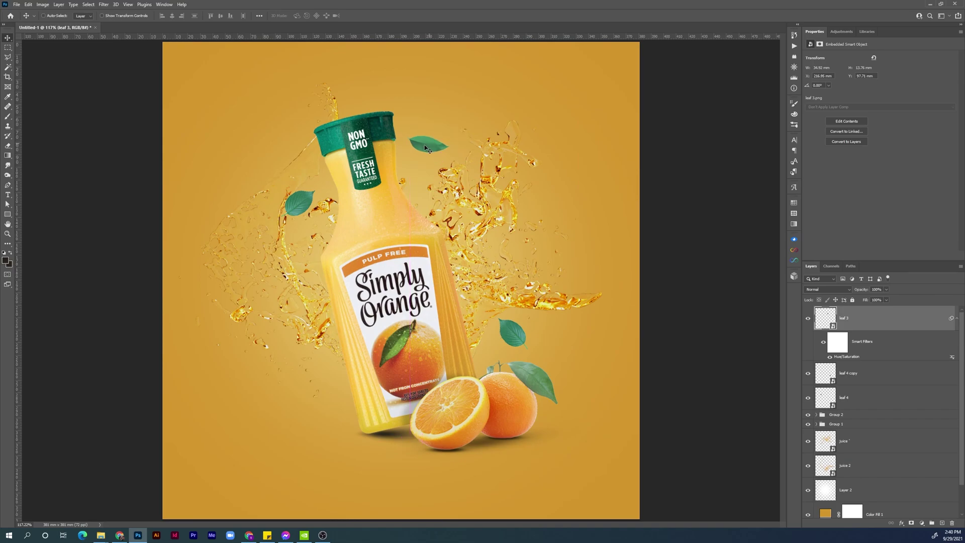
left_click_drag(302, 195, 305, 198)
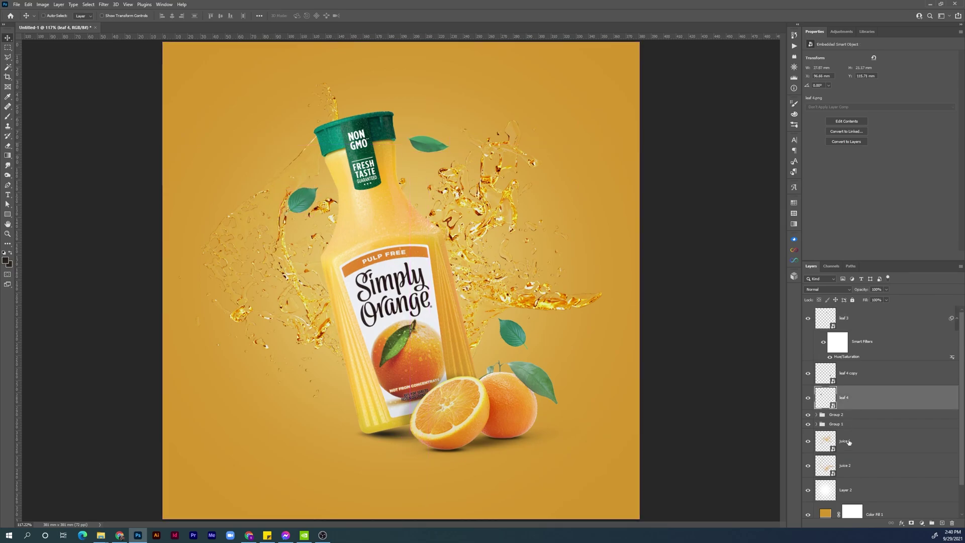
left_click(845, 489)
key("ctrl+j")
key("shift+alt+f")
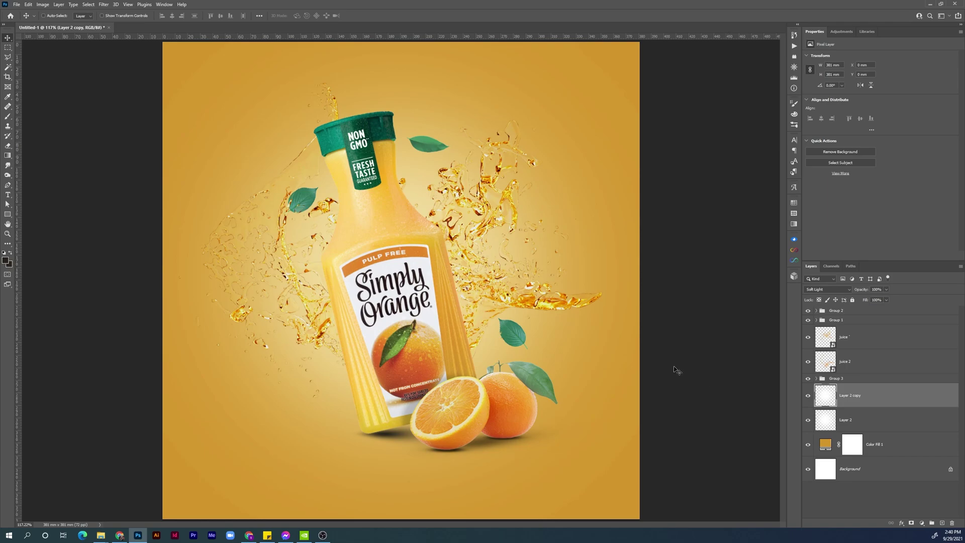
Step: Type the tagline 'Better Juice, Better Life' at the lower left of the poster
key("t")
left_click(266, 425)
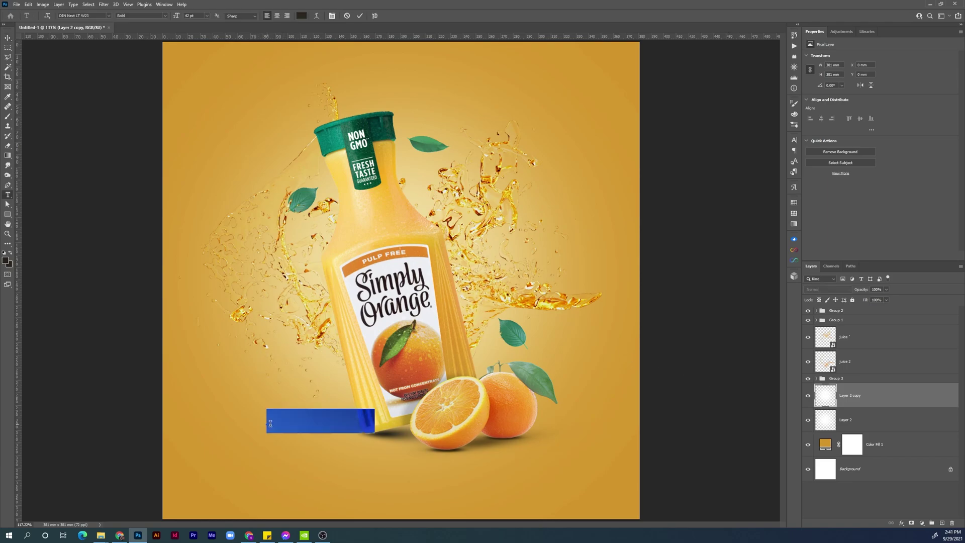
type("Better Life")
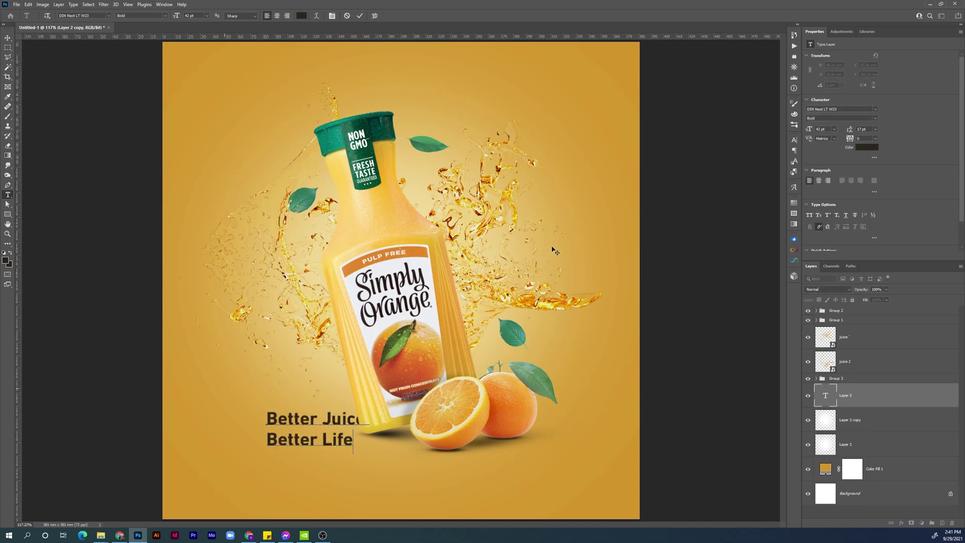
left_click(555, 251)
Step: Color the tagline with the bottle cap's dark green and shift it left and up
left_click(794, 202)
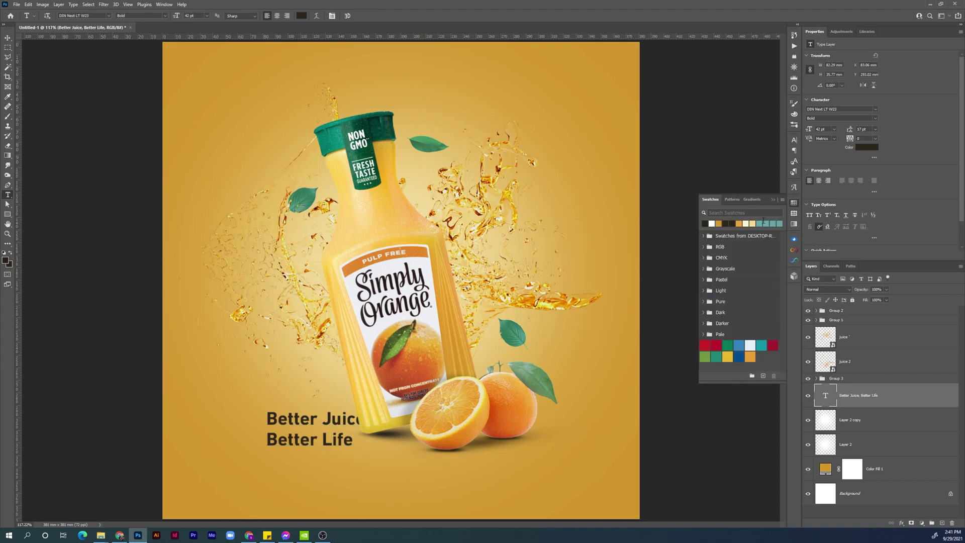
left_click(840, 159)
left_click(360, 123)
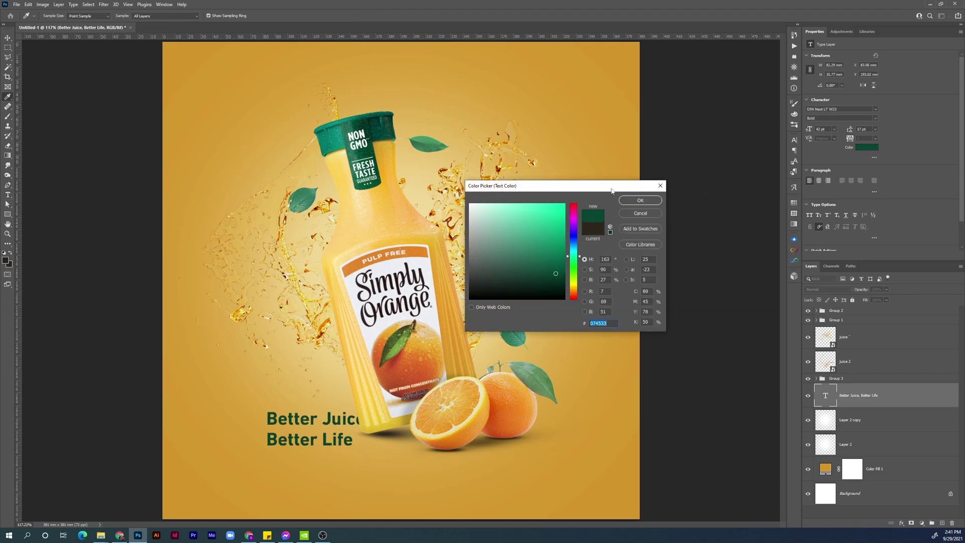
key("Return")
key("v")
left_click_drag(326, 425, 215, 406)
Step: Set the first line, 'Better Juice', to Regular so only the second line stays bold
key("t")
left_click(840, 118)
left_click(826, 140)
left_click(8, 37)
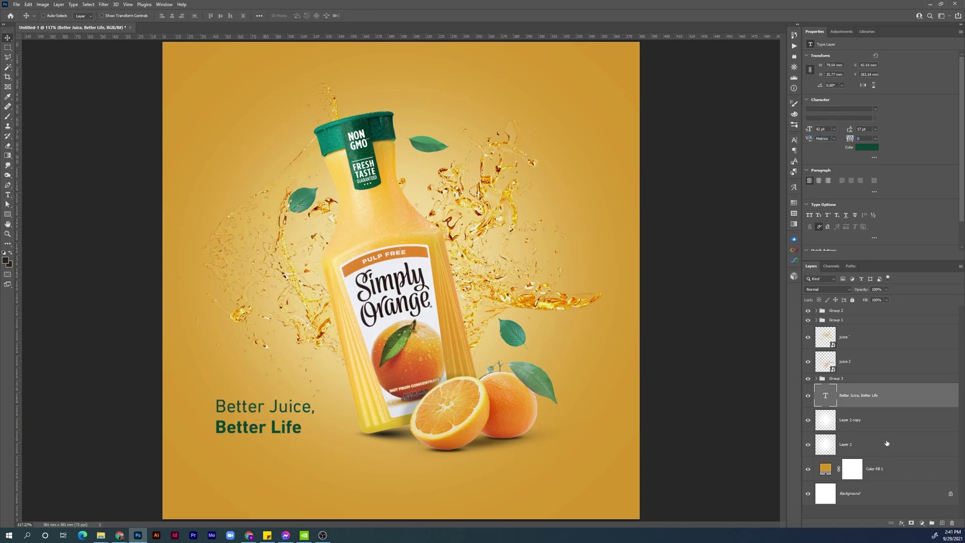
left_click(885, 466)
Step: Embed sky BG.jpg into the poster and move it up over the top
left_click(18, 4)
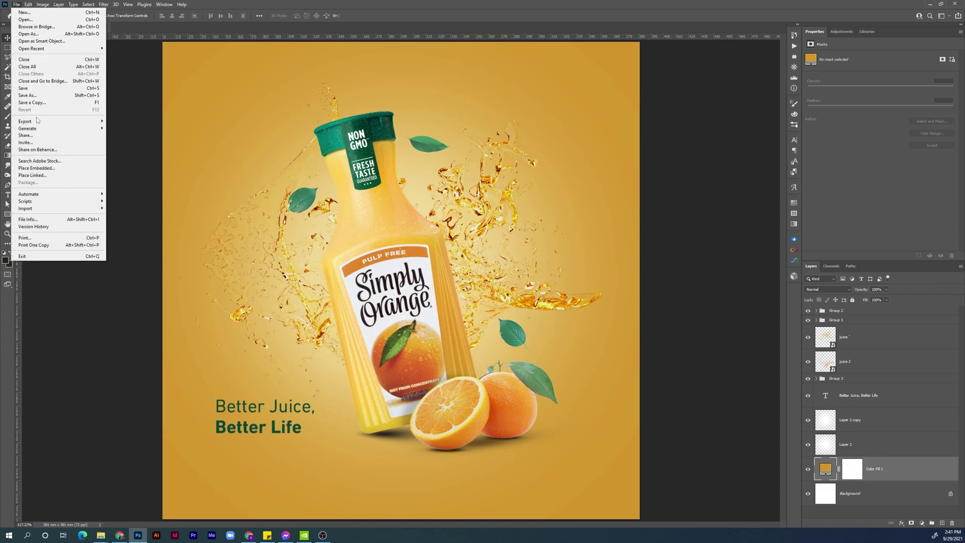
left_click(35, 161)
double_click(254, 122)
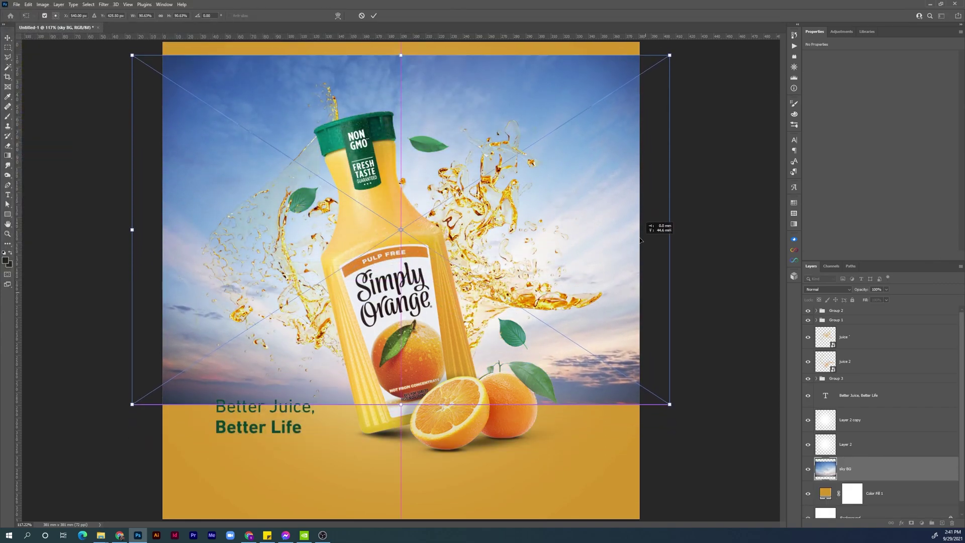
left_click_drag(668, 279, 662, 217)
key("Return")
Step: Mask the sky with a black-white gradient fading downward and blend it with Soft Light
left_click(911, 523)
key("g")
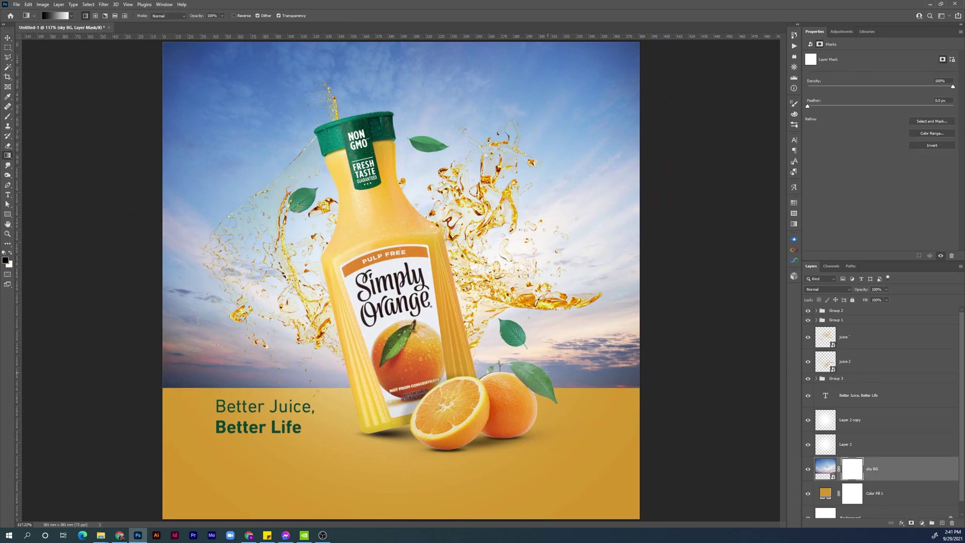
left_click_drag(490, 376, 489, 227)
left_click(828, 289)
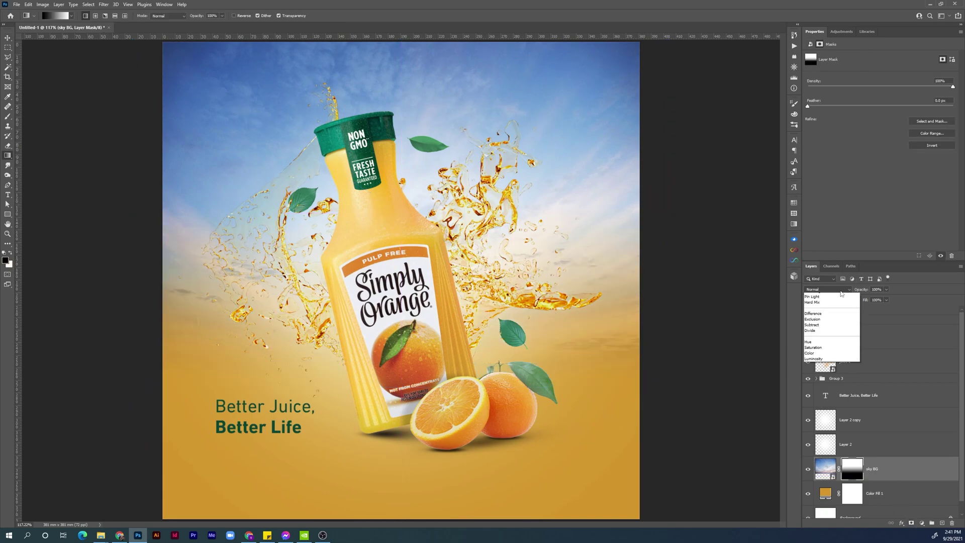
left_click(822, 385)
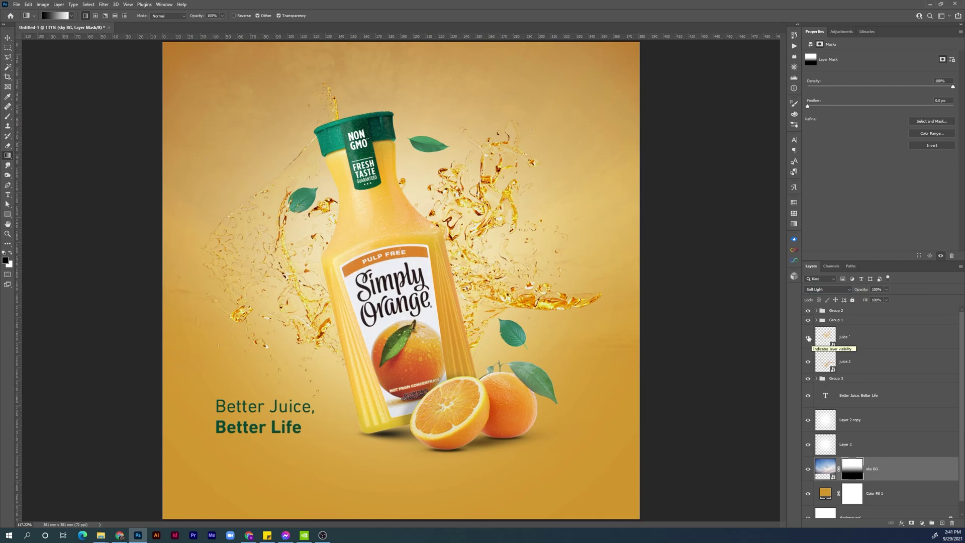
left_click(851, 422)
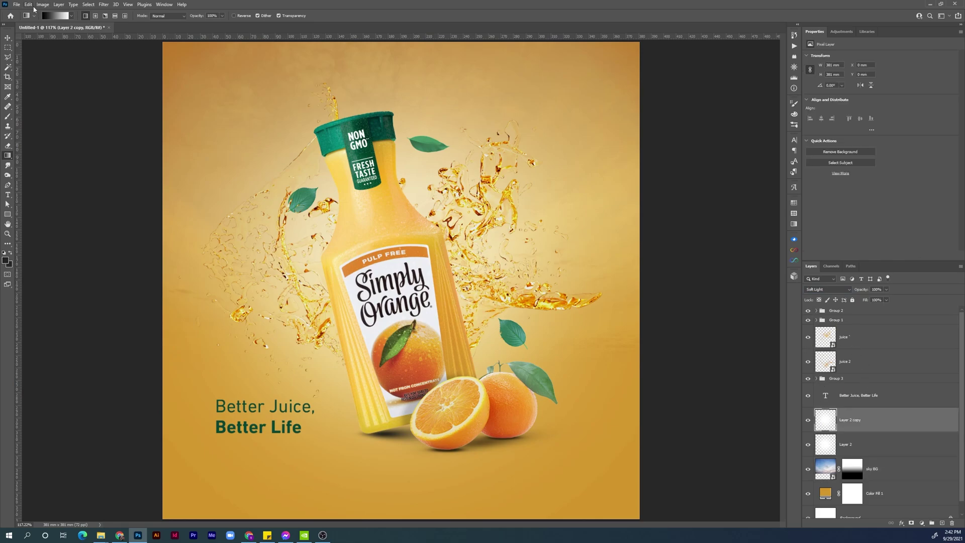
Step: Embed orange corner.png, shrunk and tilted into the top-right corner
left_click(18, 7)
left_click(58, 171)
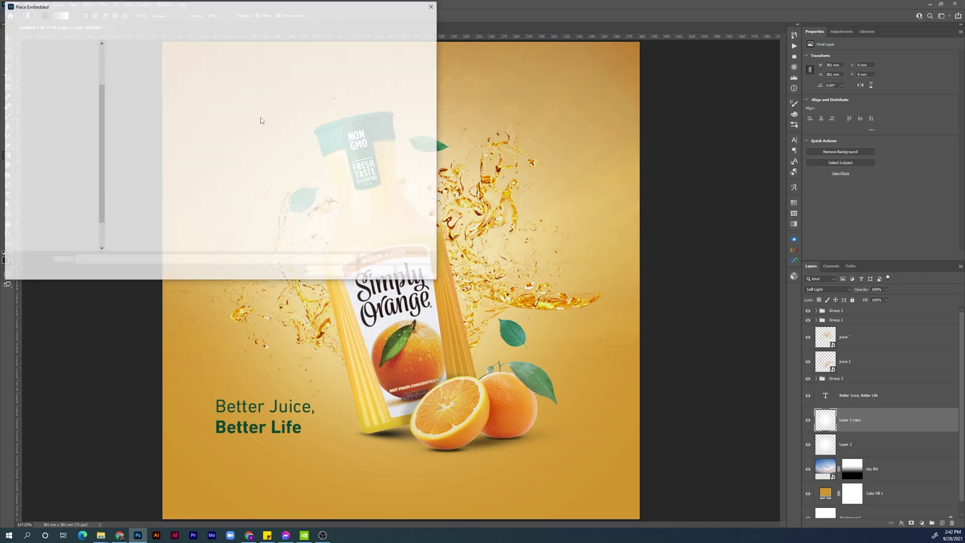
double_click(171, 123)
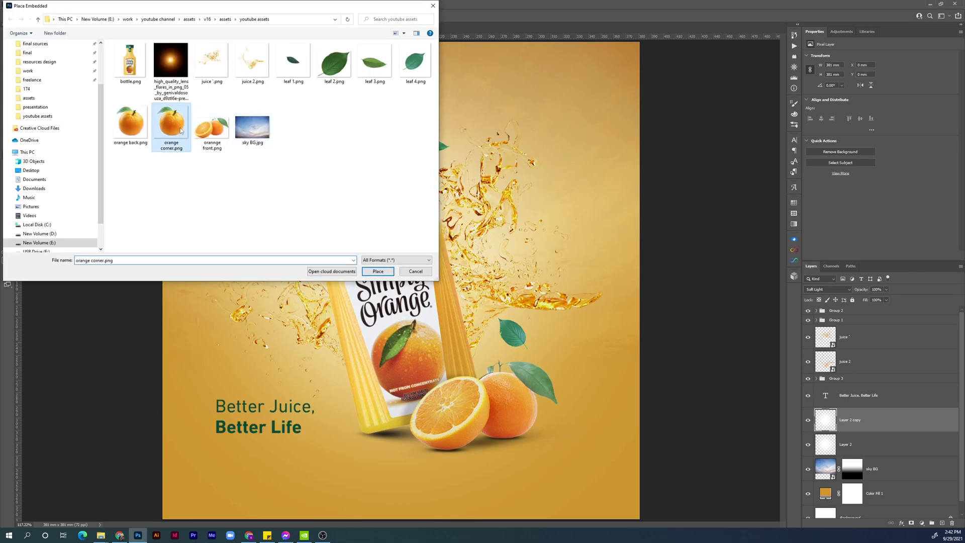
mouse_move(641, 282)
left_mouse_down()
mouse_move(520, 288)
mouse_move(678, 122)
left_mouse_up()
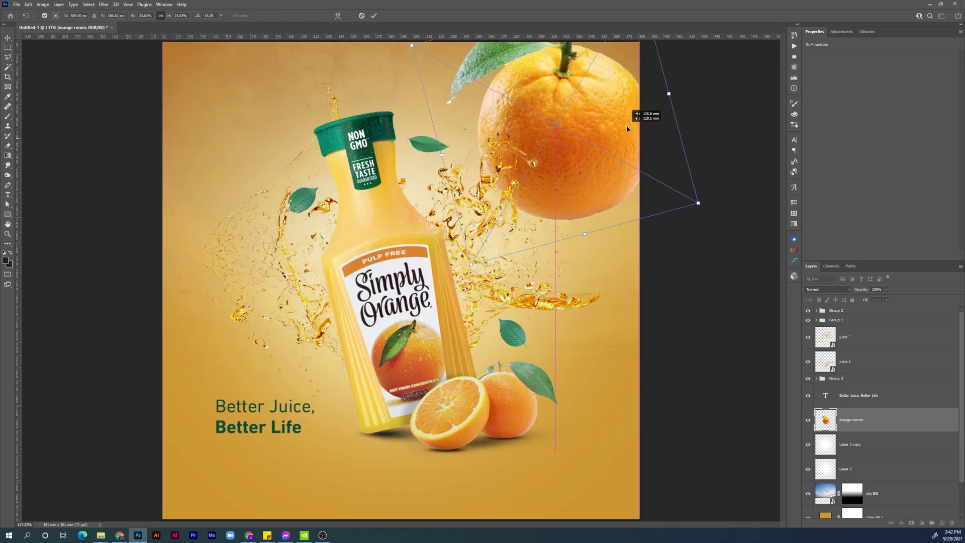
mouse_move(695, 228)
left_mouse_down()
mouse_move(721, 192)
mouse_move(630, 125)
left_mouse_up()
left_click_drag(553, 106, 633, 125)
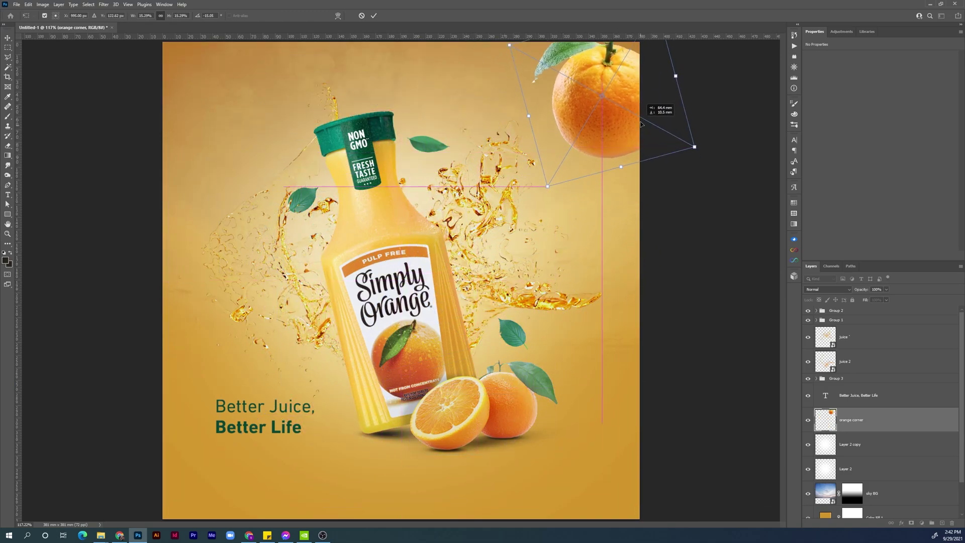
key("Return")
key("g")
Step: Apply Gaussian Blur to the corner orange and enlarge it slightly
left_click(104, 4)
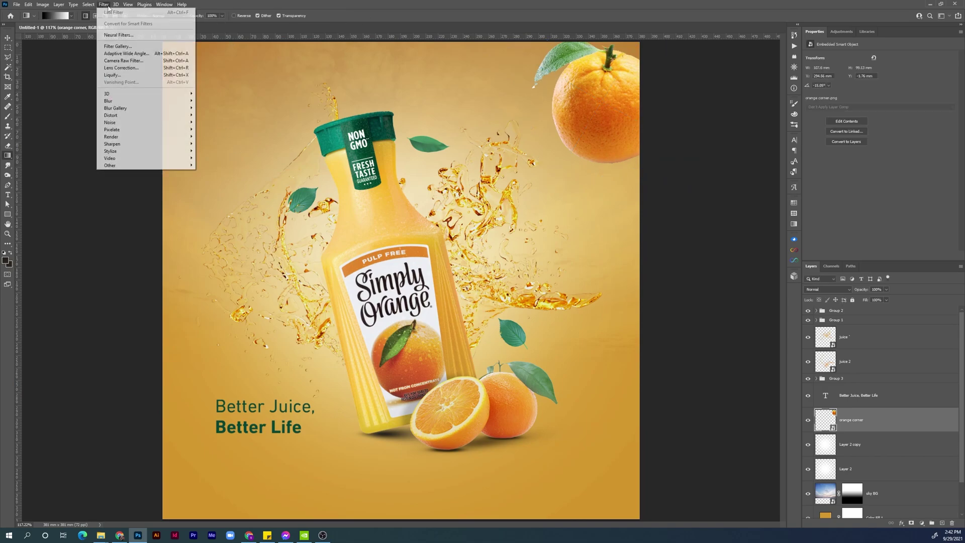
left_click(211, 129)
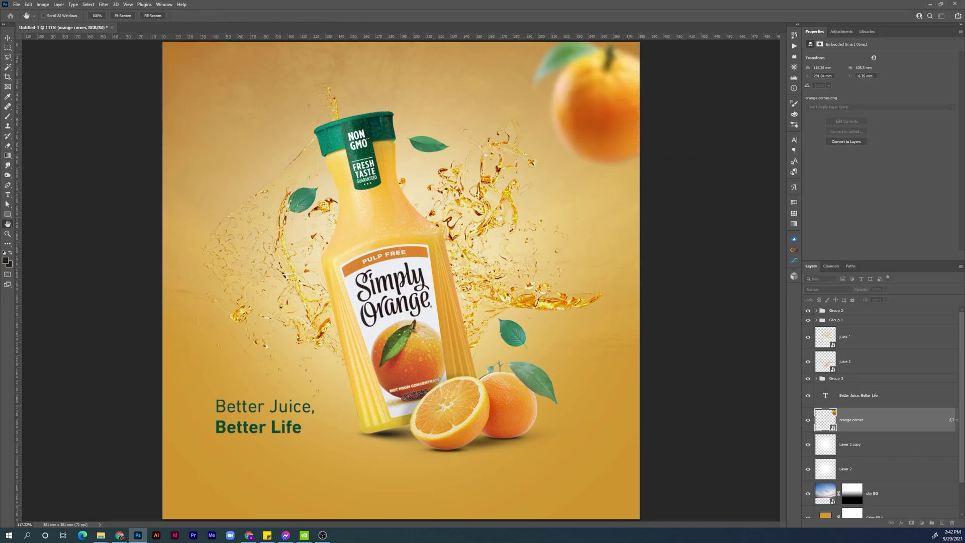
key("Escape")
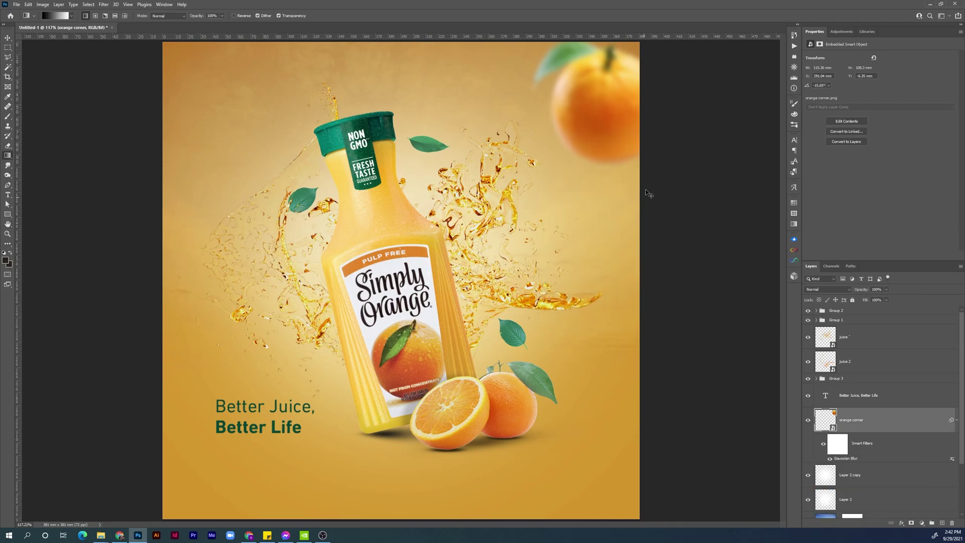
key("ctrl+t")
left_click_drag(695, 153, 729, 160)
key("Return")
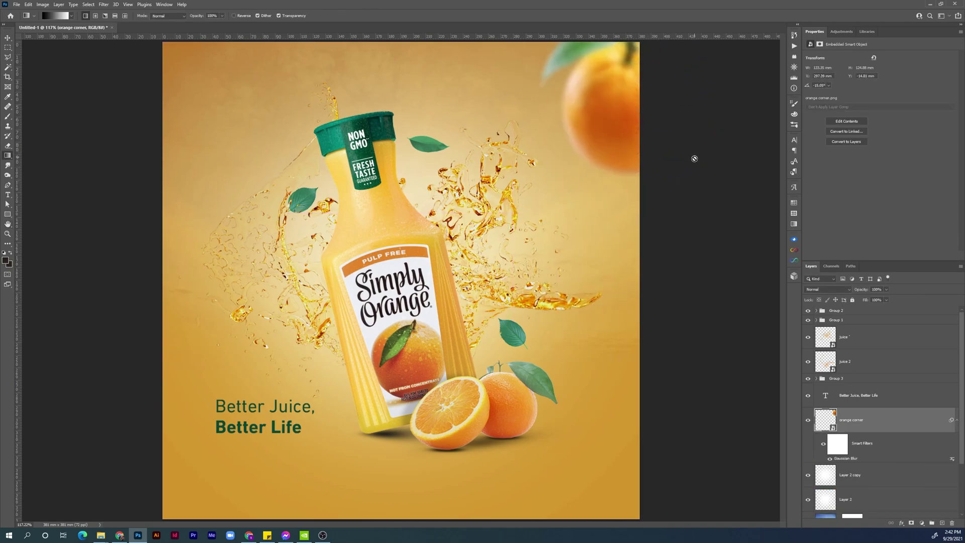
left_click(28, 4)
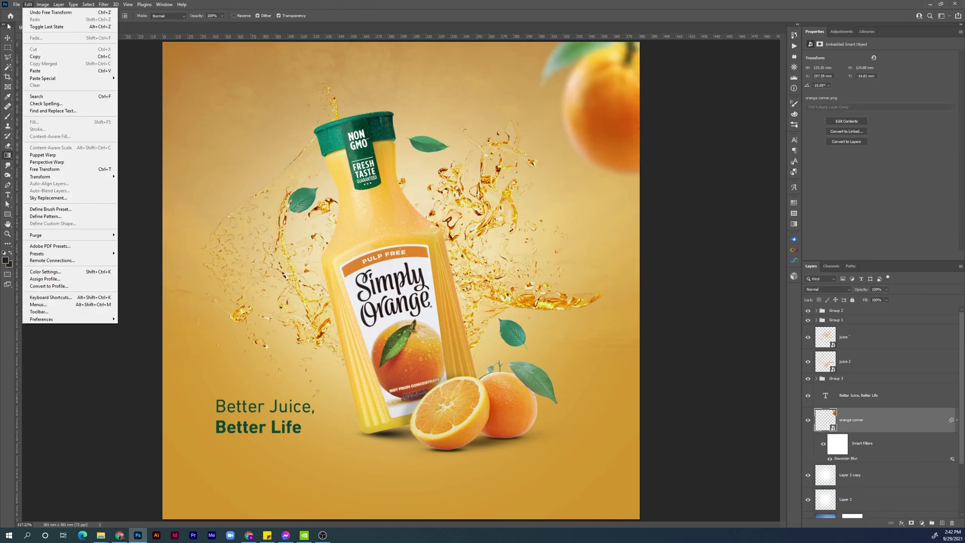
Step: Embed leaf 1.png and move it into the bottom-left corner
left_click(37, 168)
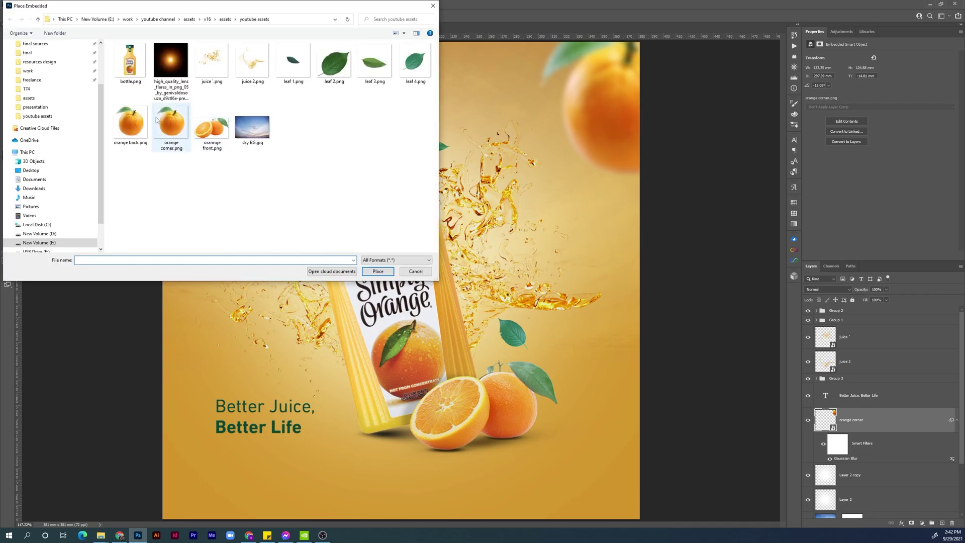
double_click(293, 61)
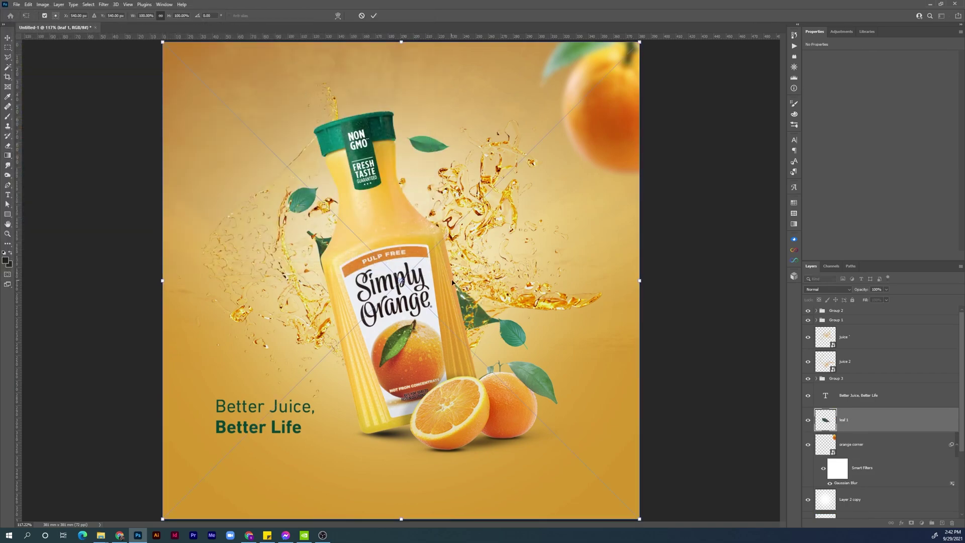
left_click_drag(454, 281, 243, 497)
key("Return")
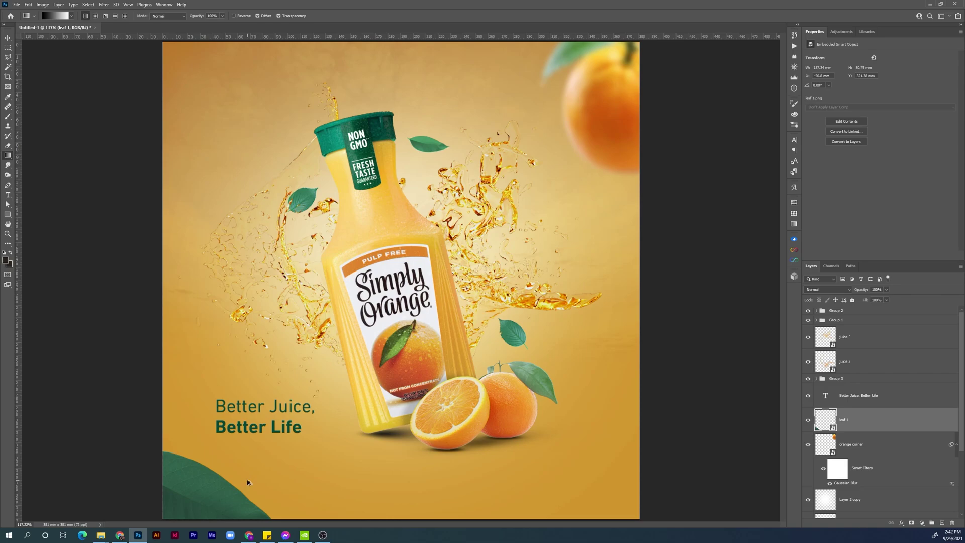
Step: Blur the leaf with a 5.6 px Gaussian Blur and set Levels output black to 21
key("ctrl+alt+f")
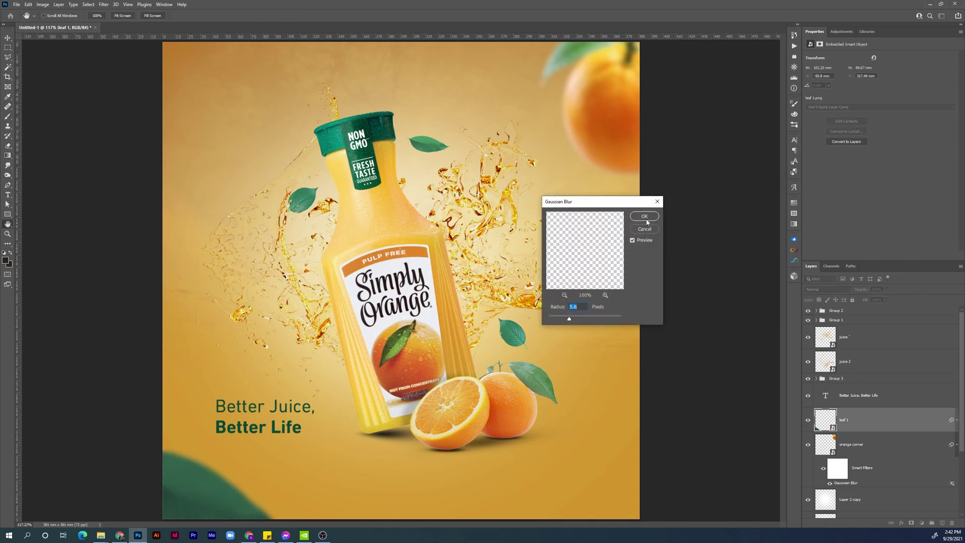
left_click(644, 216)
key("ctrl+l")
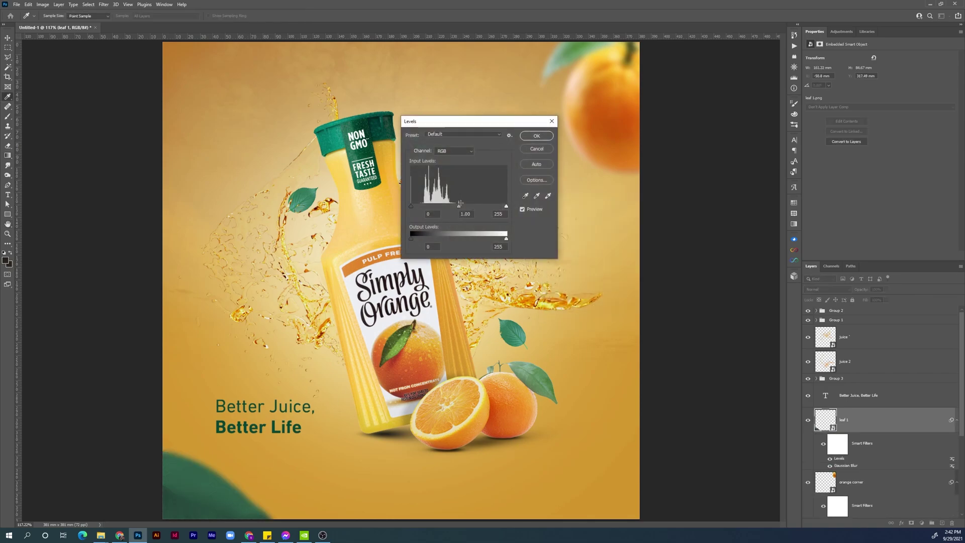
left_click_drag(411, 238, 419, 240)
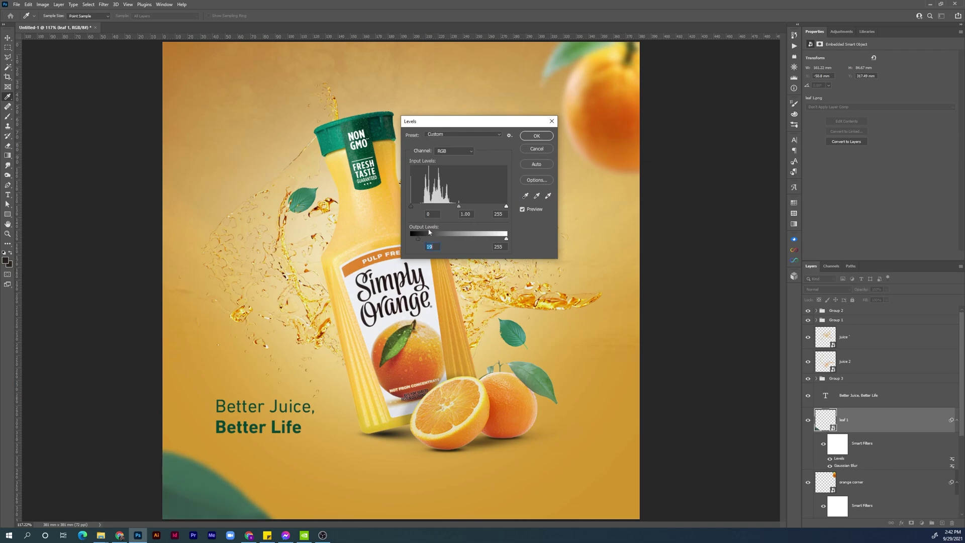
left_click(536, 135)
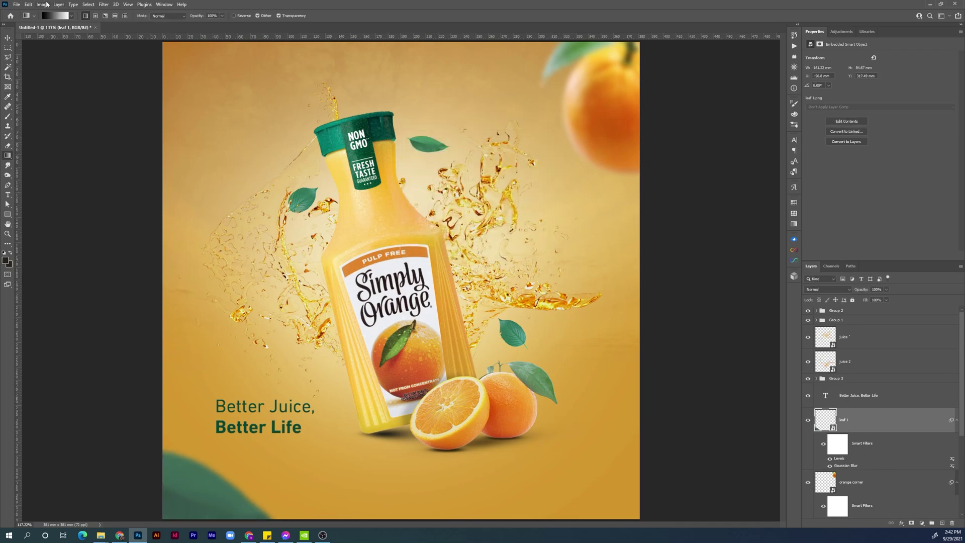
left_click(17, 4)
left_click(35, 170)
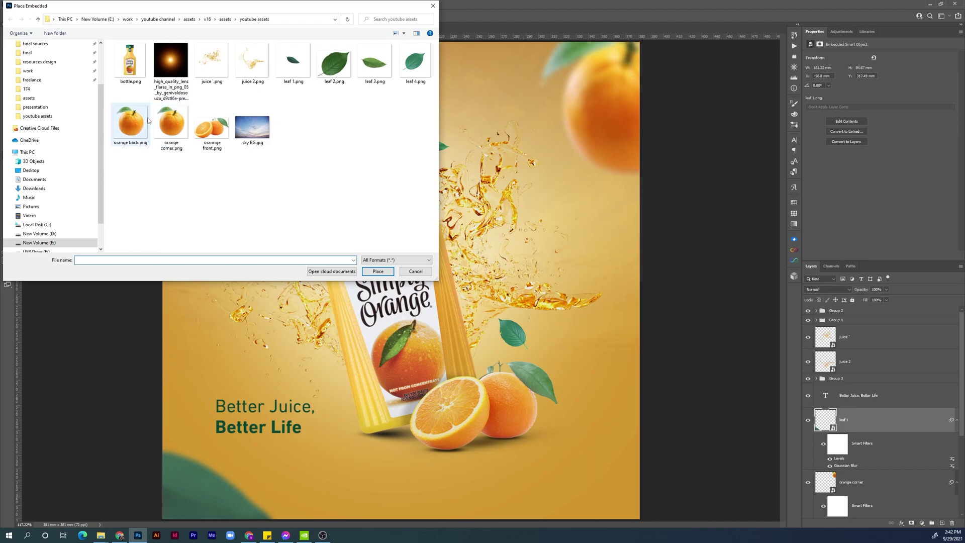
Step: Embed orange back.png, scaled down and placed behind the bottle's left side
double_click(130, 123)
mouse_move(640, 277)
left_mouse_down()
mouse_move(438, 274)
mouse_move(319, 168)
mouse_move(310, 172)
mouse_move(318, 234)
mouse_move(363, 234)
mouse_move(314, 253)
left_mouse_up()
key("Return")
key("g")
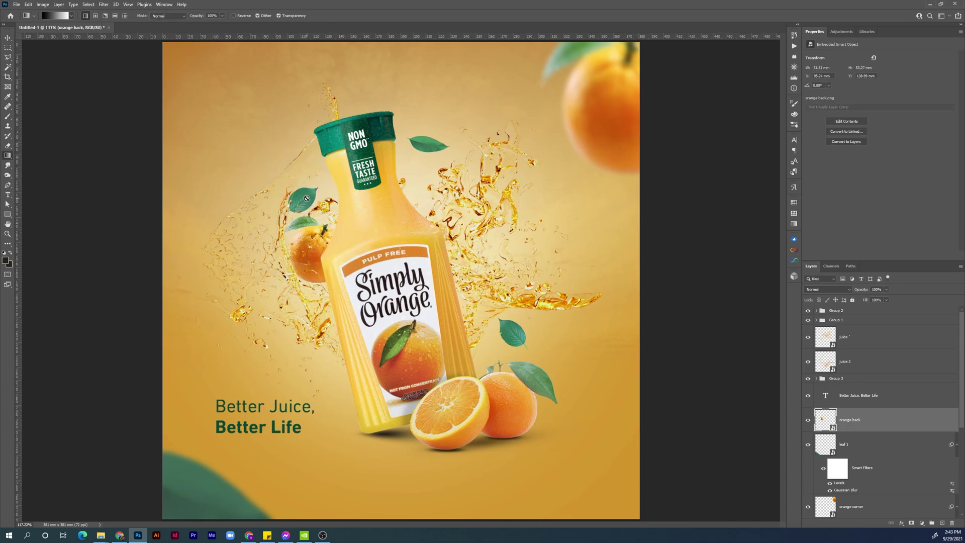
Step: Reposition leaf 4, leaf 3 and leaf 4 copy around the bottle
key("v")
left_click_drag(307, 195, 303, 160)
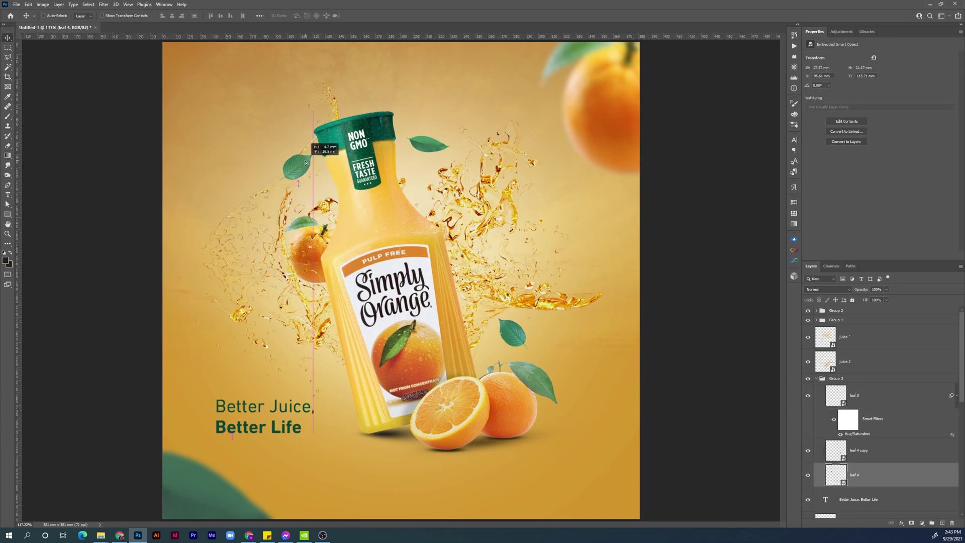
left_click_drag(427, 145, 438, 166)
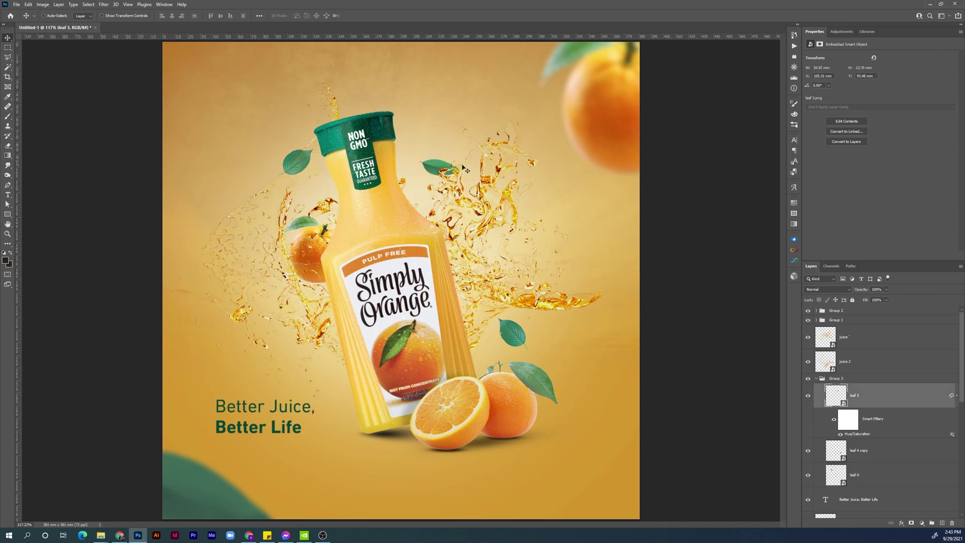
left_click_drag(523, 327, 526, 308)
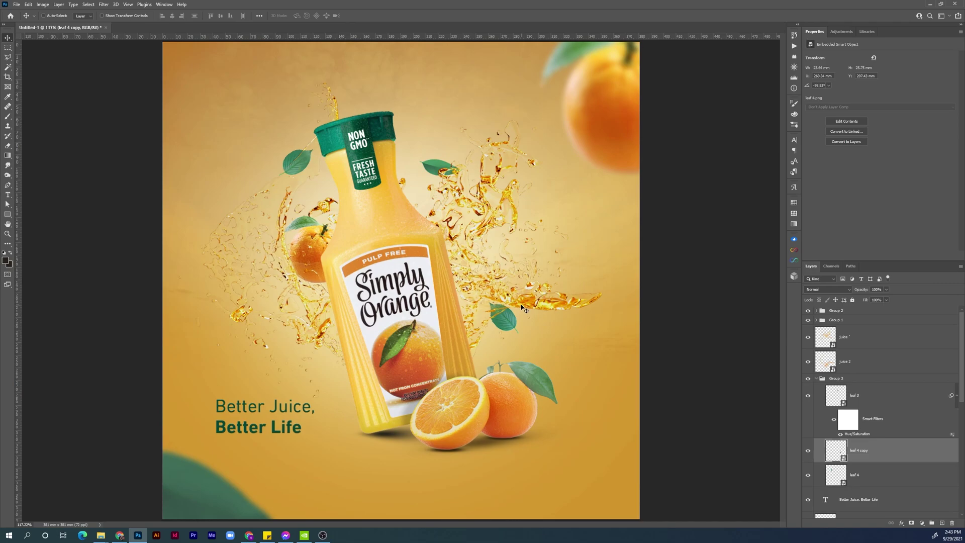
scroll(961, 395, "down", 1)
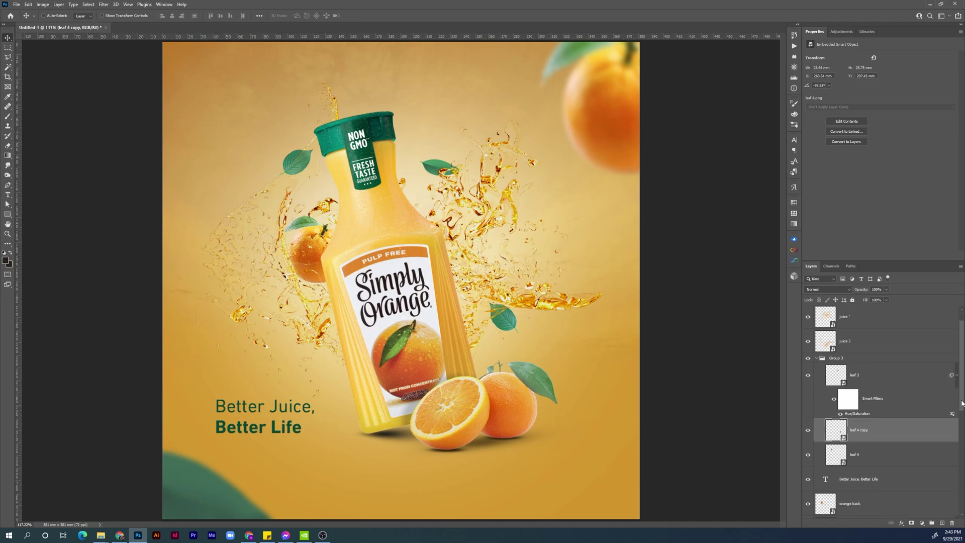
left_click(849, 370)
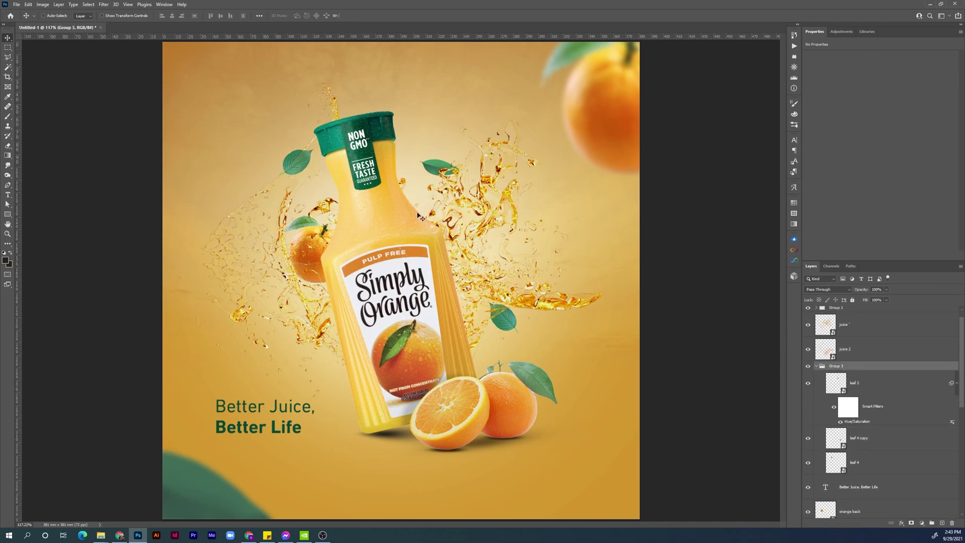
left_click(28, 5)
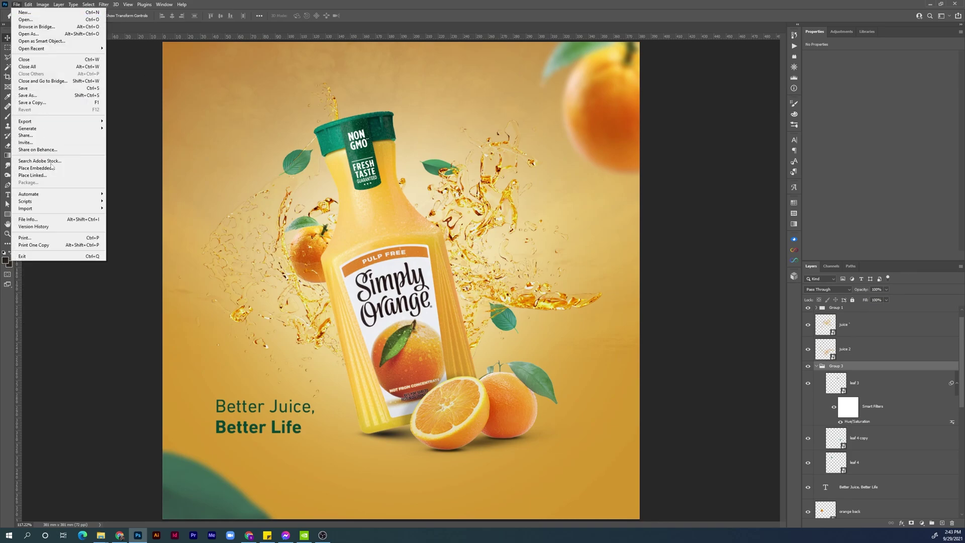
Step: Embed the lens-flare image stretched over the whole canvas in Screen blend mode
left_click(58, 169)
double_click(171, 63)
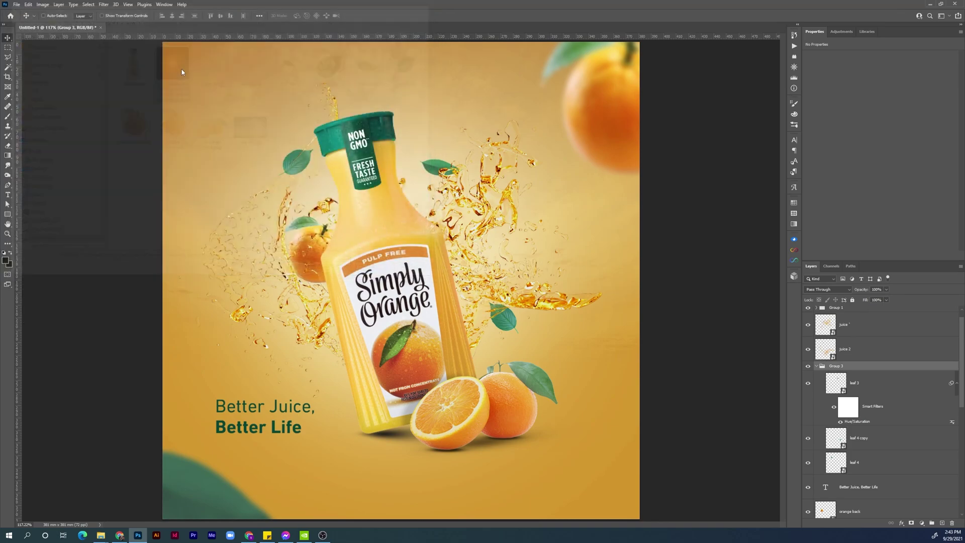
left_click_drag(576, 277, 644, 276)
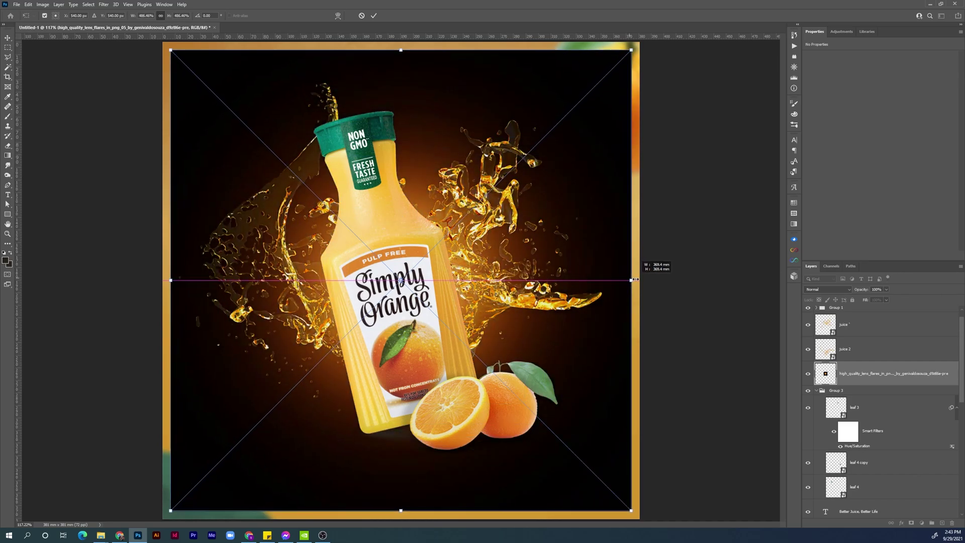
key("Return")
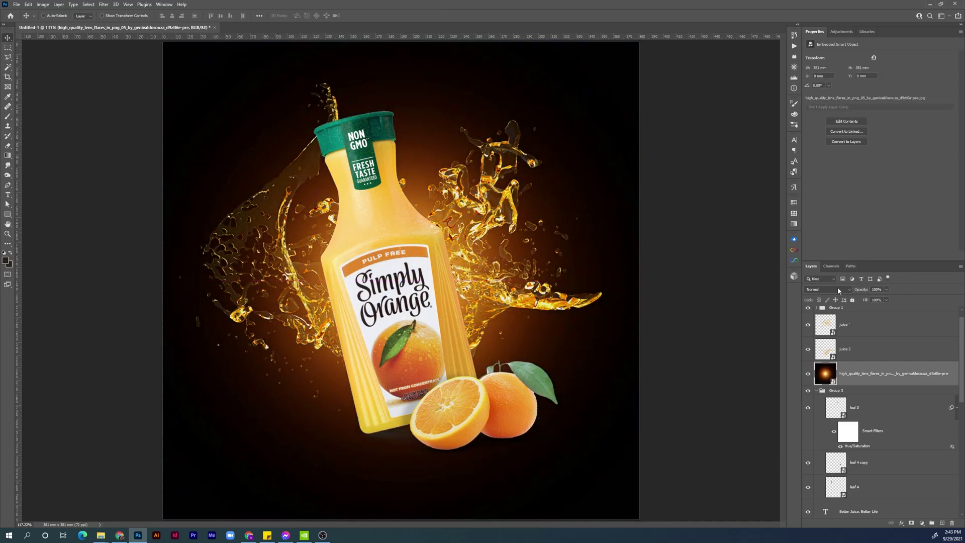
left_click(837, 287)
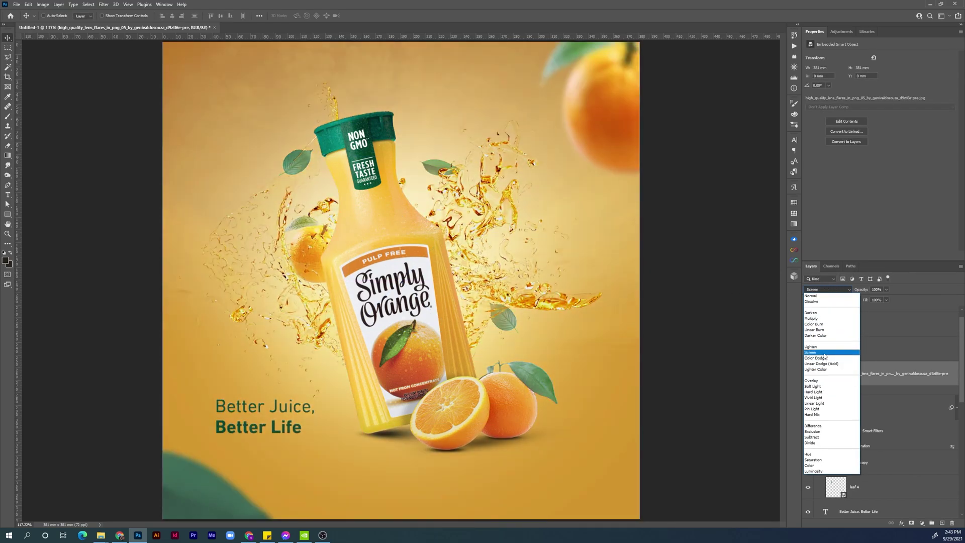
left_click(825, 354)
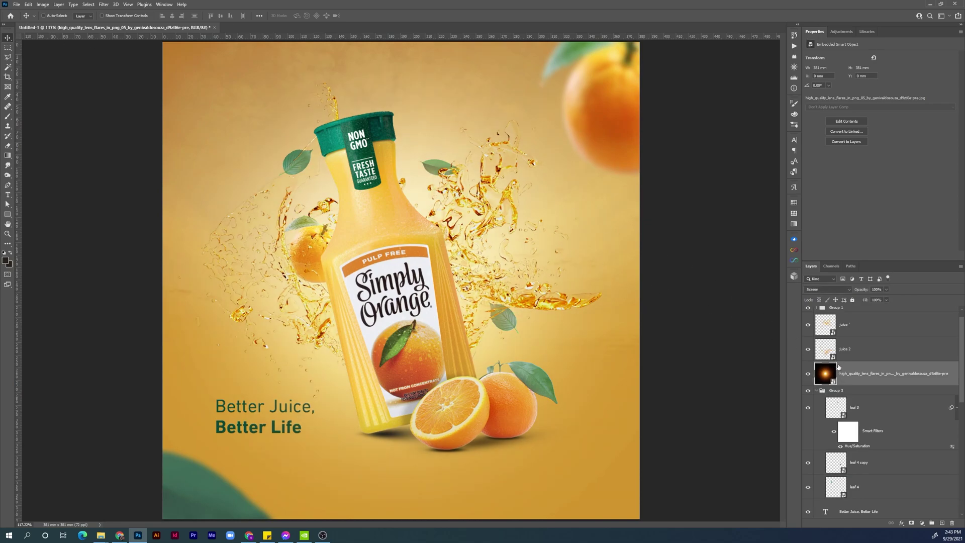
Step: Duplicate the flare, shrink it onto the bottle's upper left at 42% opacity, and add a new layer
key("ctrl+j")
key("ctrl+shift+bracketright")
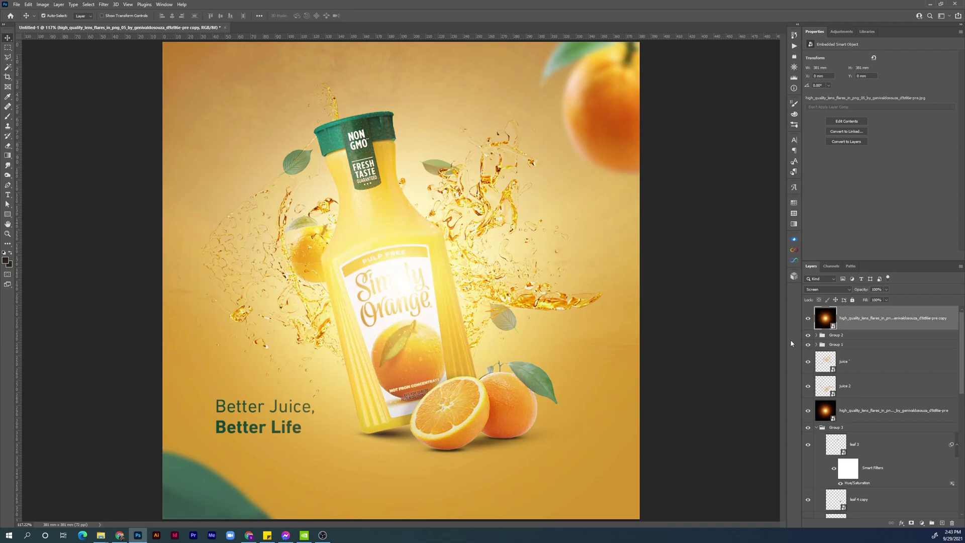
key("ctrl+t")
left_click_drag(524, 323, 442, 257)
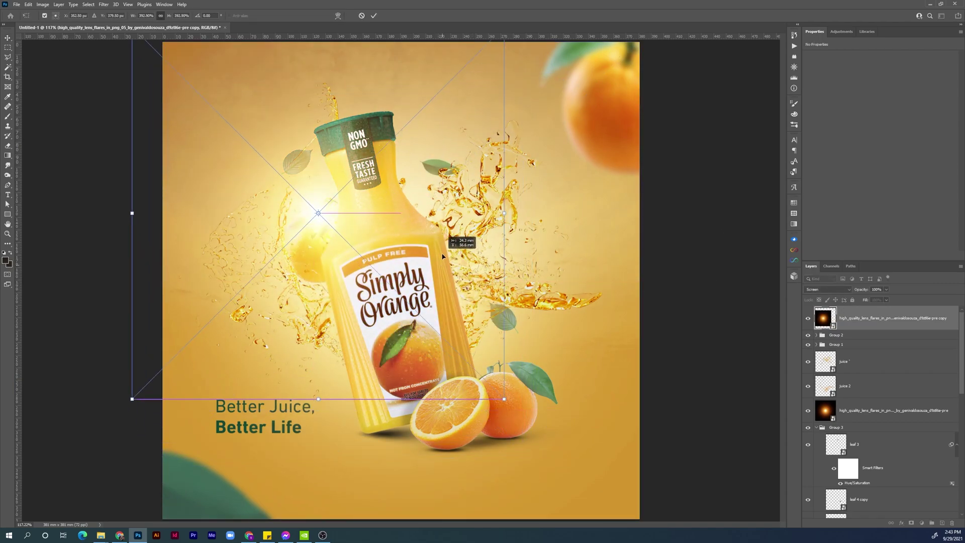
mouse_move(504, 213)
left_mouse_down()
mouse_move(454, 216)
mouse_move(423, 239)
left_mouse_up()
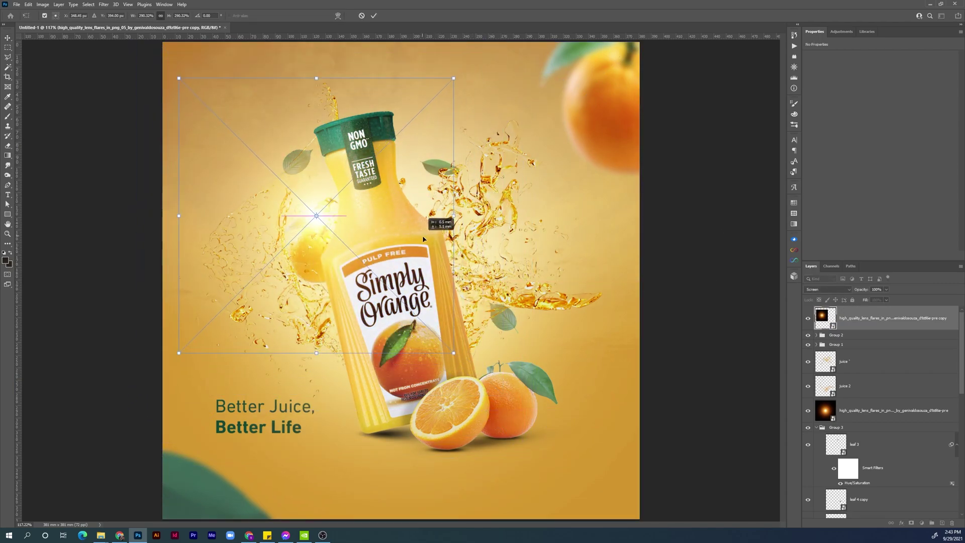
key("Return")
left_click_drag(861, 290, 849, 290)
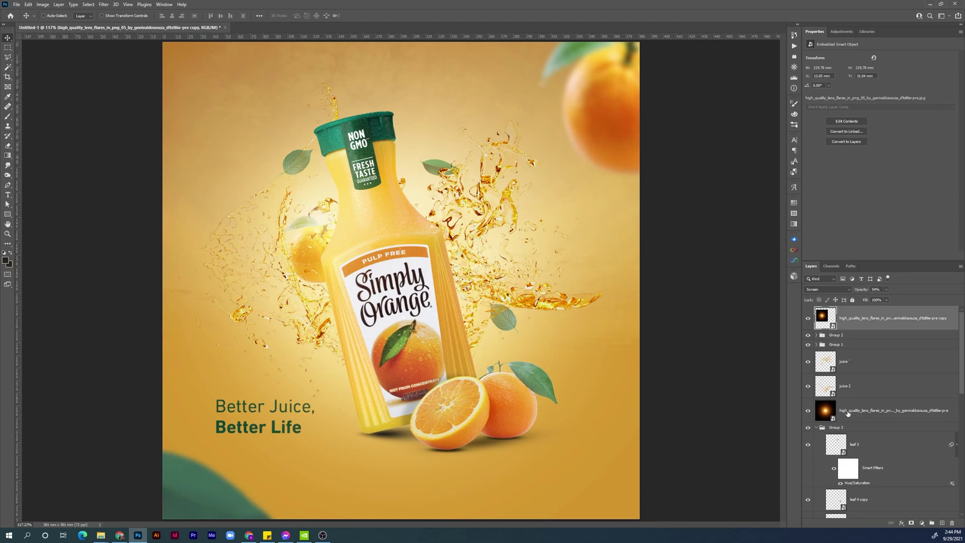
left_click(941, 523)
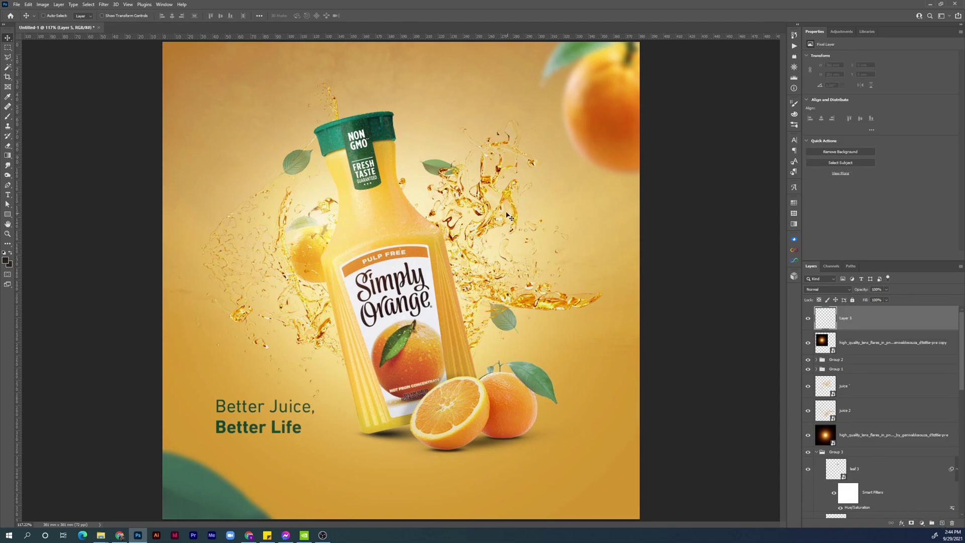
Step: Paint soft pale-yellow light into the top-left corner of Layer 5 with a large soft brush
key("b")
right_click(470, 229)
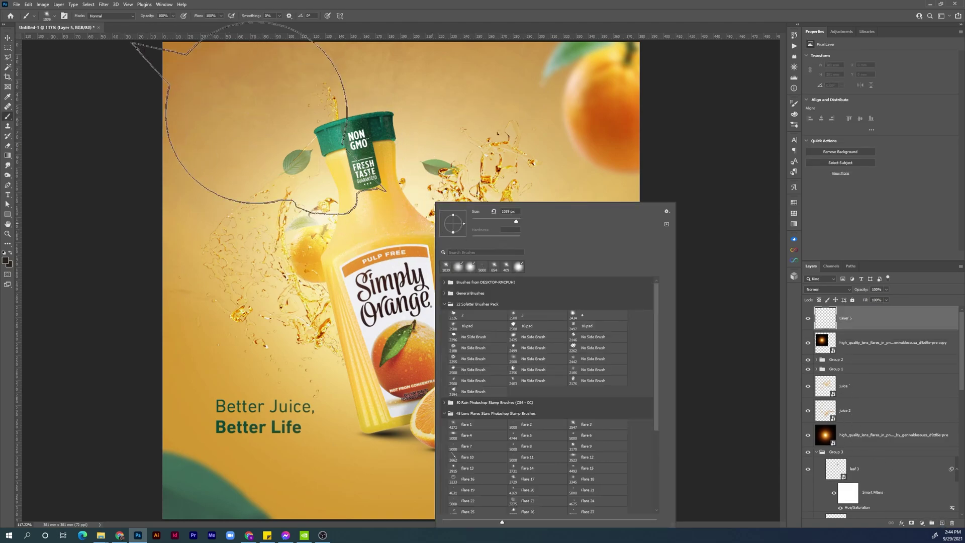
left_click(256, 113)
left_click(247, 136, "alt")
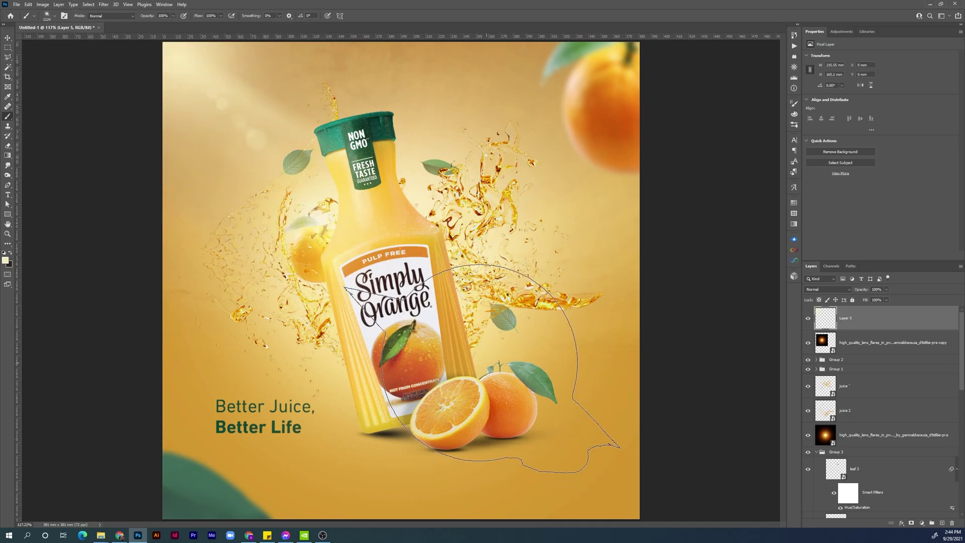
key("v")
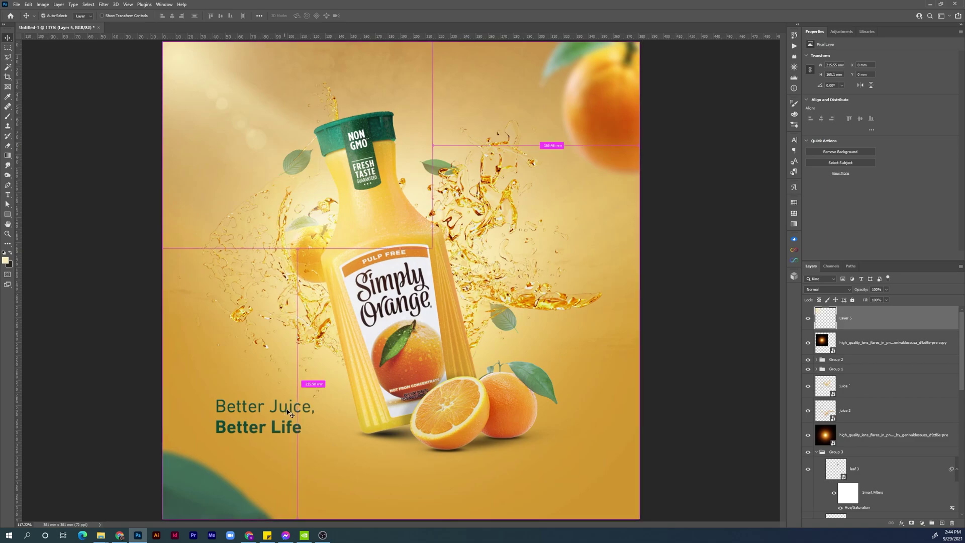
left_click(299, 430)
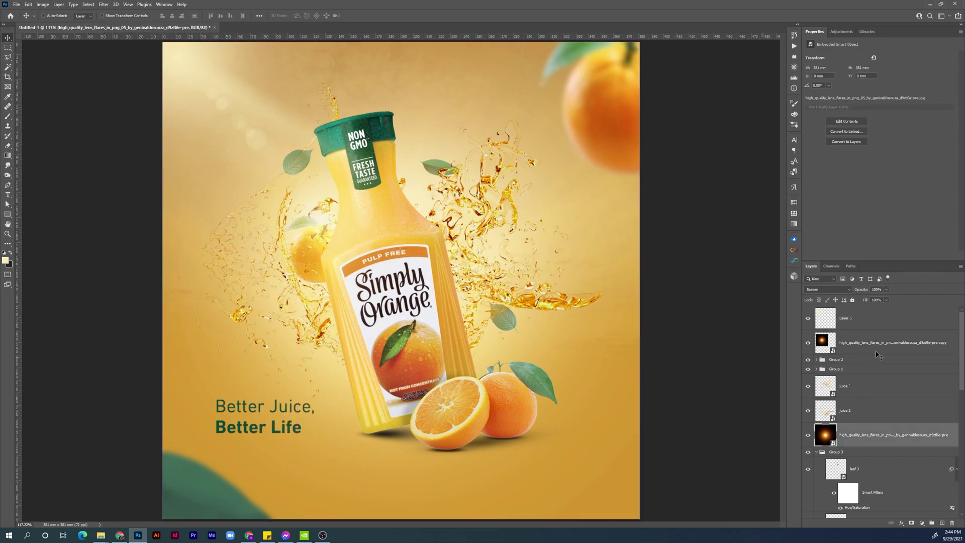
Step: Duplicate the tagline to the bottom right and retype it as two-line 'YOUR LOGO'
left_click(860, 280)
left_click(845, 318)
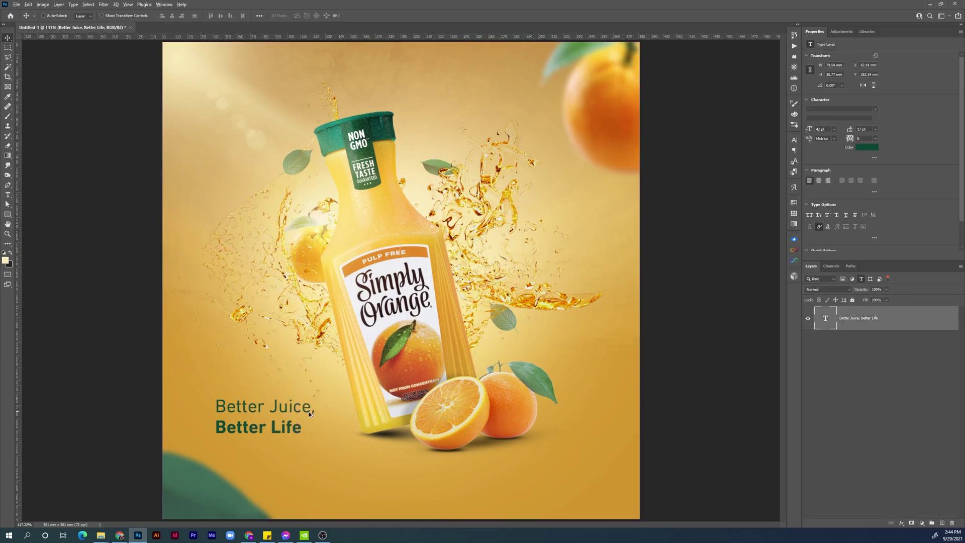
left_click_drag(309, 413, 610, 464)
double_click(563, 470)
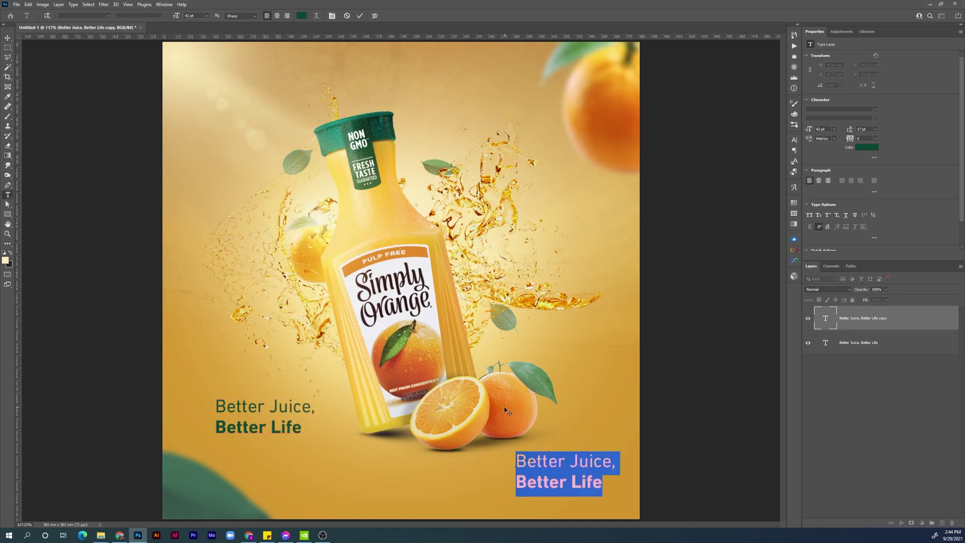
type("YOUR")
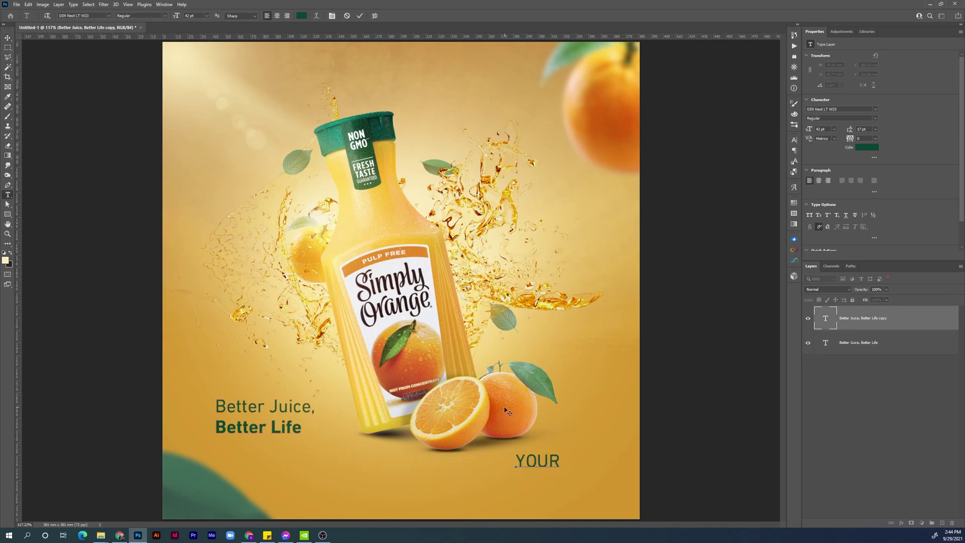
key("Return")
type("LOGO")
key("ctrl+Return")
Step: Make YOUR LOGO bold and enlarge it toward the bottom-right corner
left_click(860, 279)
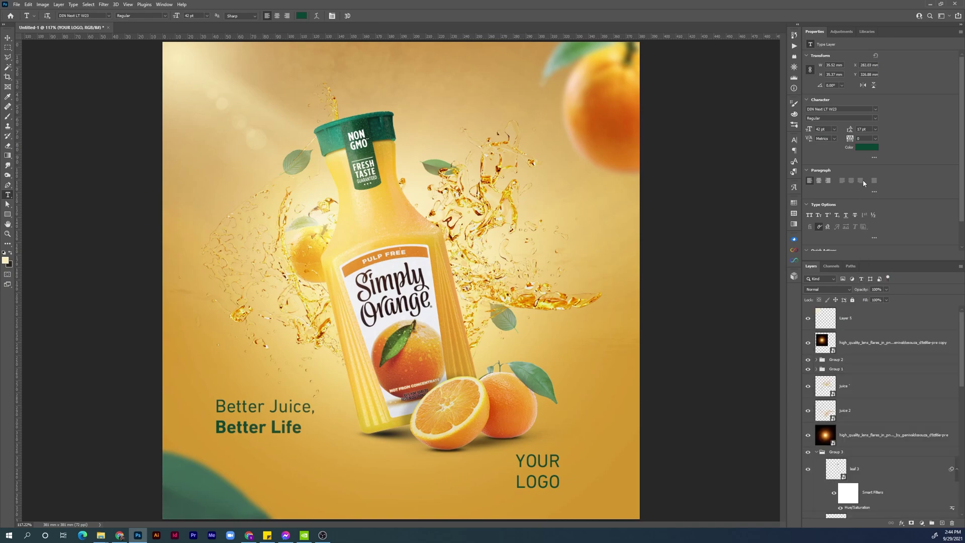
left_click(873, 119)
left_click(827, 140)
key("ctrl+t")
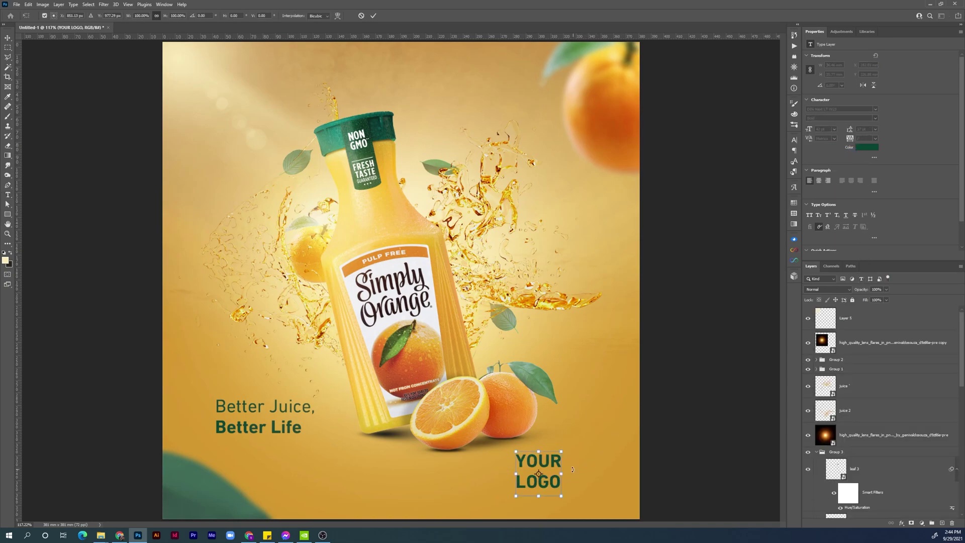
left_click_drag(562, 490, 605, 490)
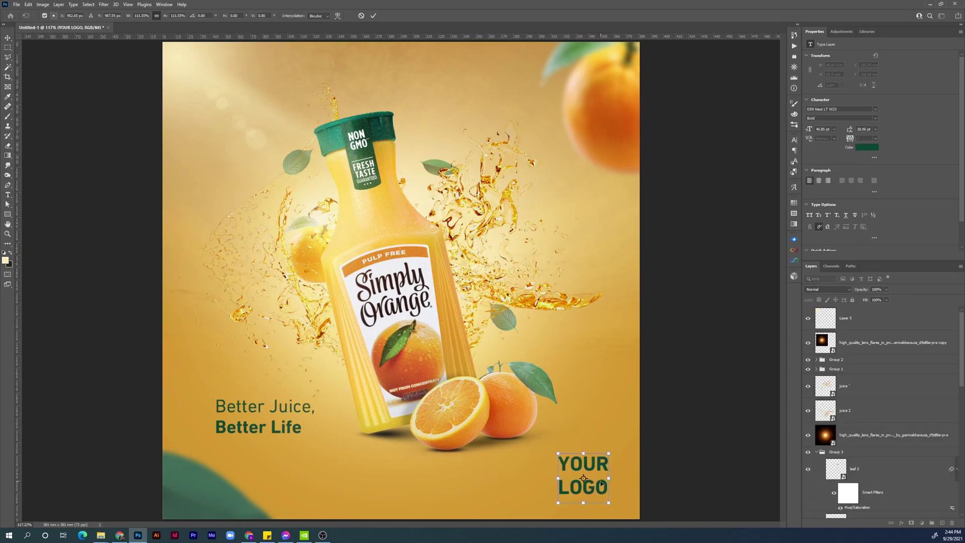
key("Return")
Step: Stamp the visible poster into Layer 6 and convert it to a smart object
left_click(942, 323)
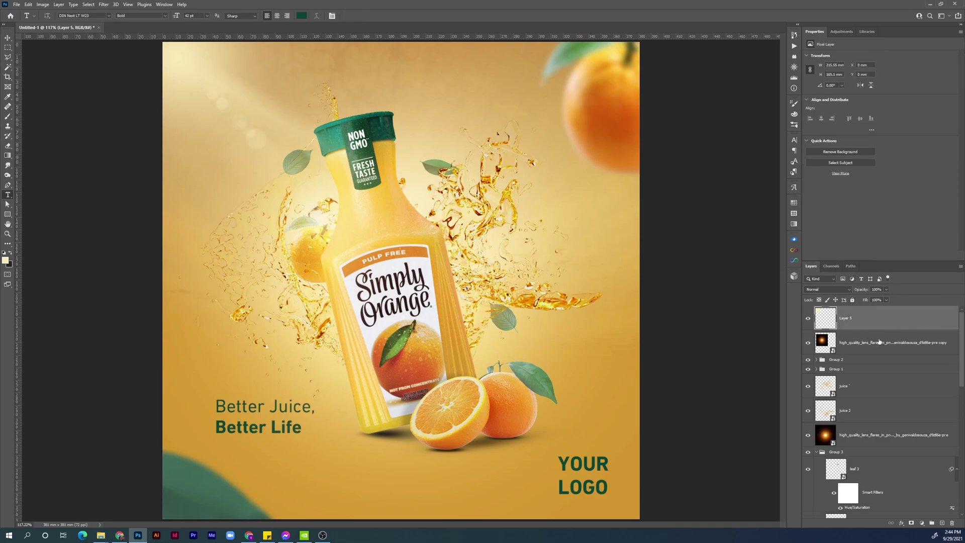
key("ctrl+shift+alt+e")
key("ctrl+alt+s")
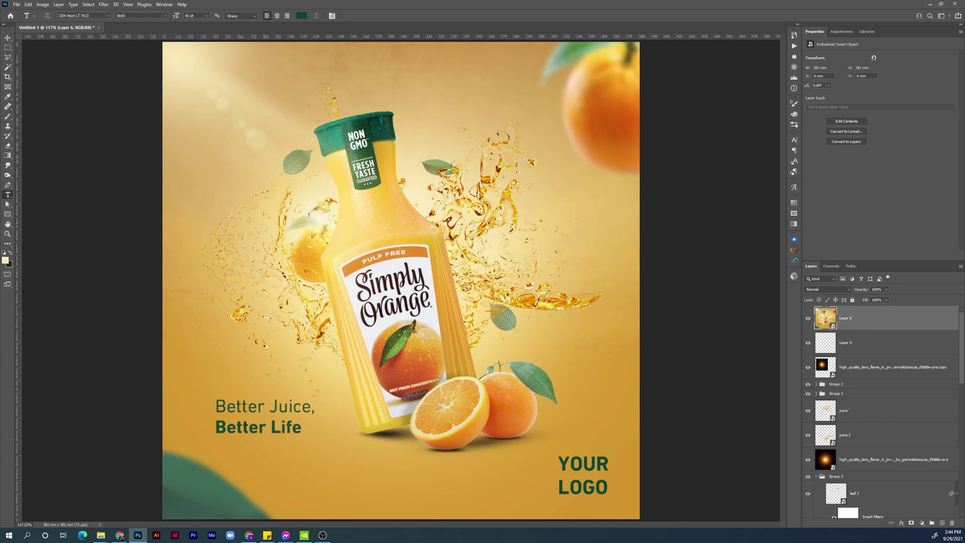
Step: In Camera Raw, set Exposure +0.35, Contrast +5, Shadows -55 and Blacks -27
key("ctrl+shift+a")
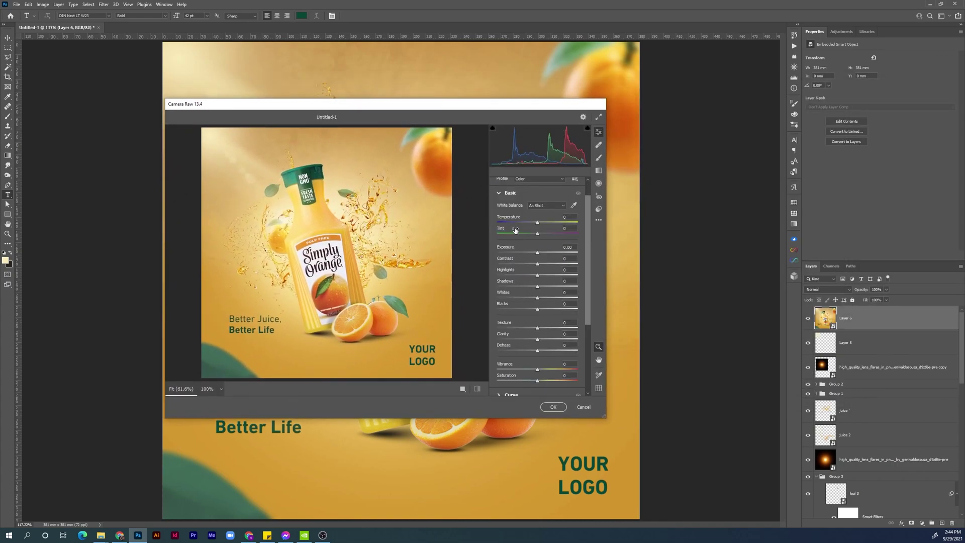
left_click_drag(537, 251, 542, 255)
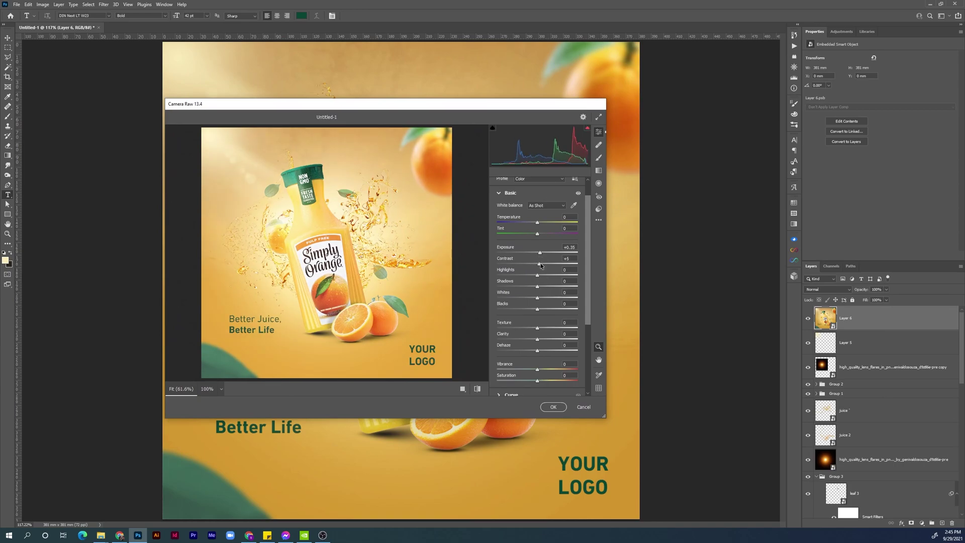
left_click_drag(607, 358, 745, 341)
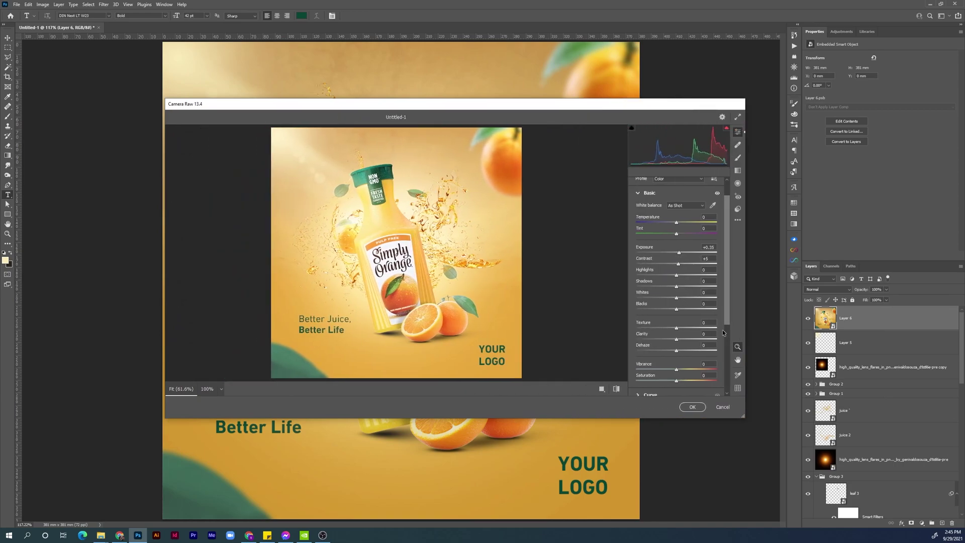
left_click_drag(627, 304, 598, 303)
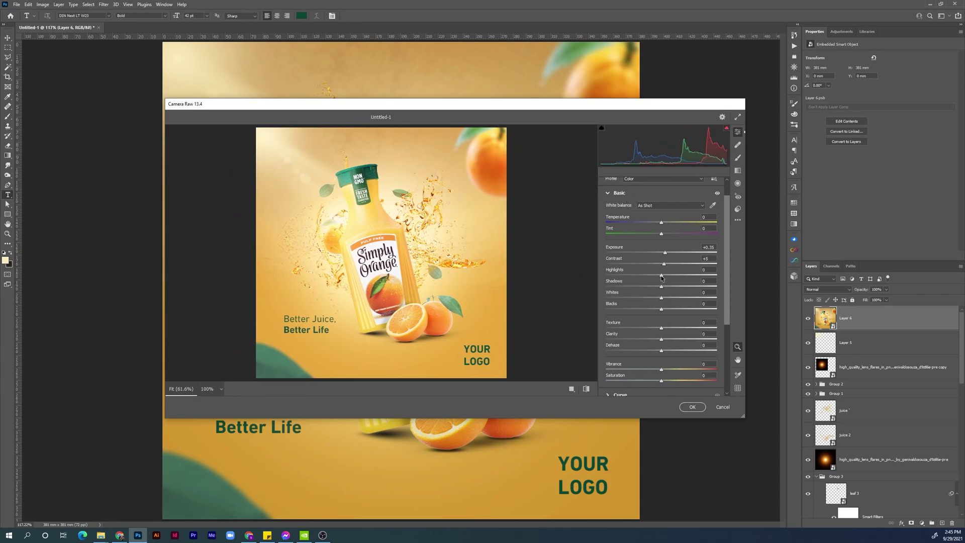
mouse_move(661, 274)
left_mouse_down()
mouse_move(661, 288)
mouse_move(630, 288)
mouse_move(662, 297)
mouse_move(649, 309)
left_mouse_up()
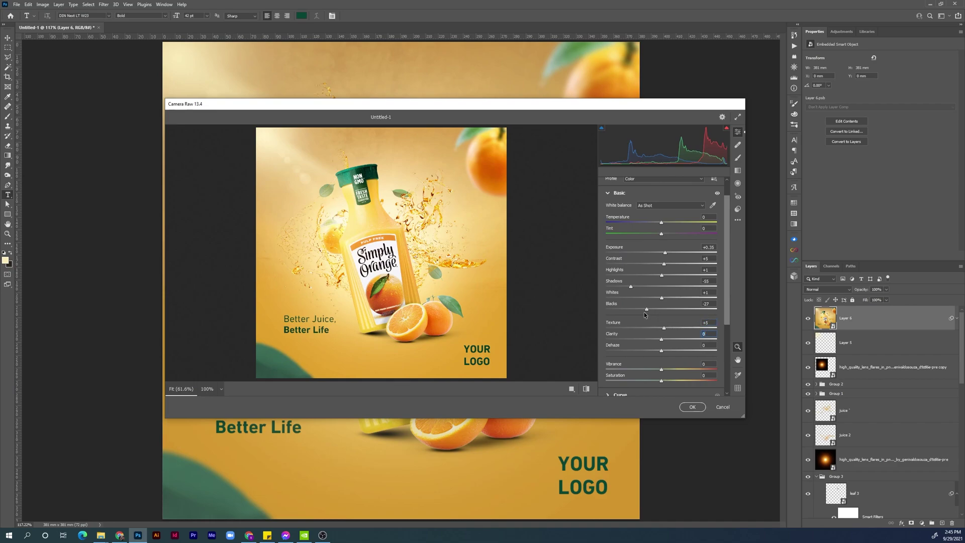
Step: Set Clarity +5, Dehaze -3, Vibrance +5, Saturation -2, and apply the Camera Raw filter
key("Tab")
type("5")
key("Tab")
type("-3")
key("Tab")
type("5")
key("Tab")
type("2")
key("Tab")
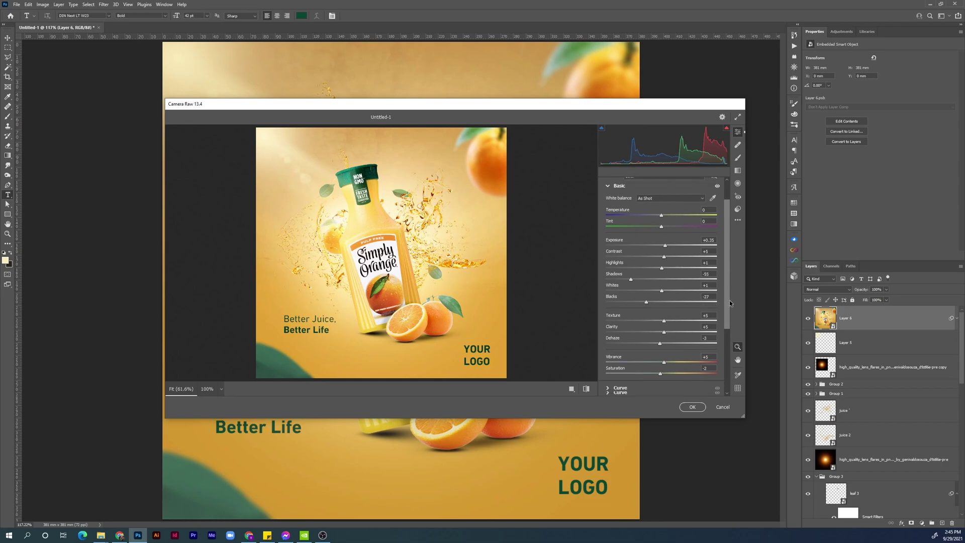
scroll(729, 300, "down", 3)
scroll(632, 353, "down", 2)
left_click(607, 374)
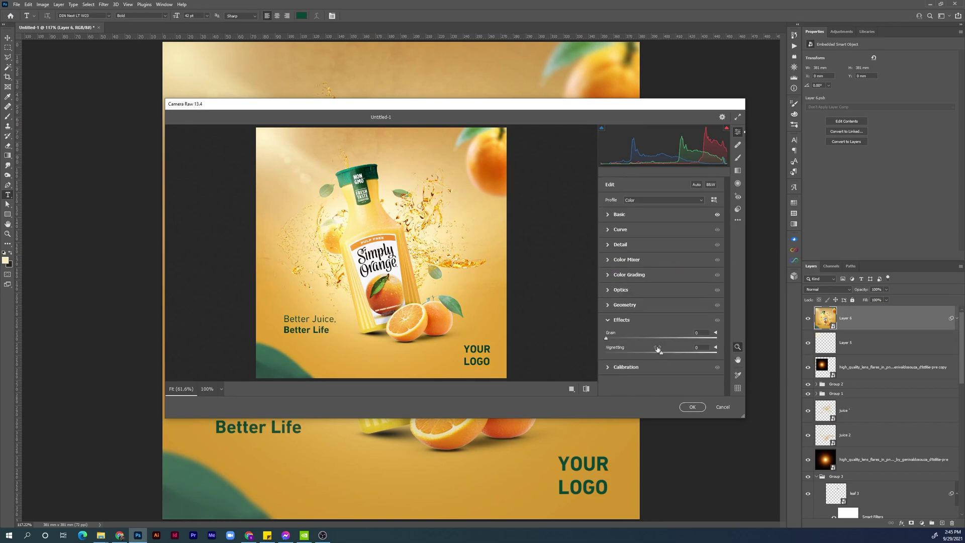
left_click(608, 246)
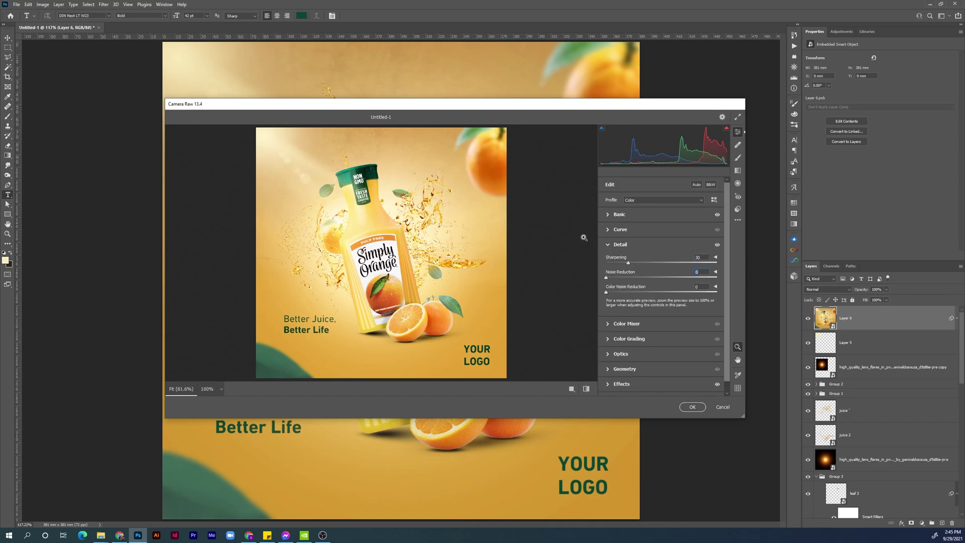
key("Return")
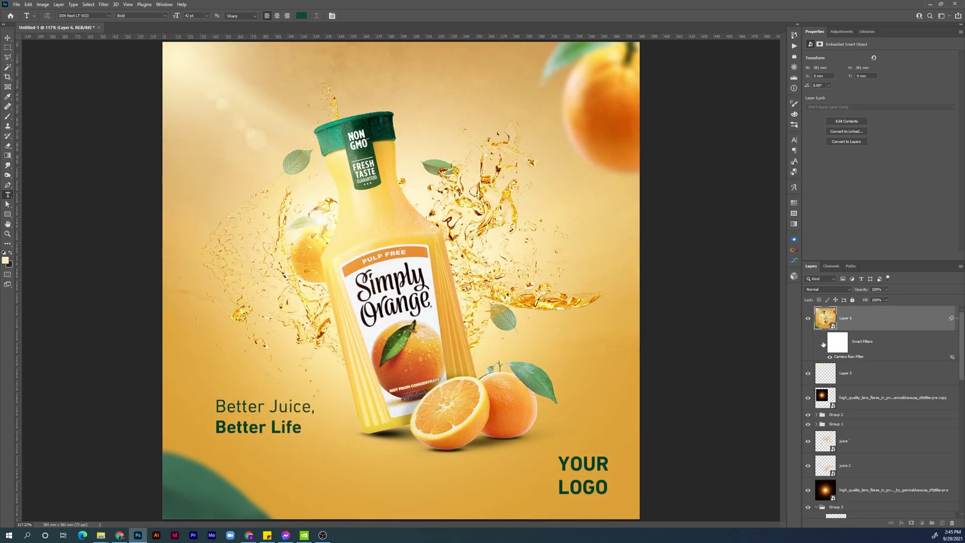
Step: Toggle the Camera Raw filter to compare, then set Layer 6 opacity to 68%
left_click(823, 343)
left_click(822, 343)
left_click(824, 342)
left_click(824, 343)
left_click_drag(860, 292, 856, 293)
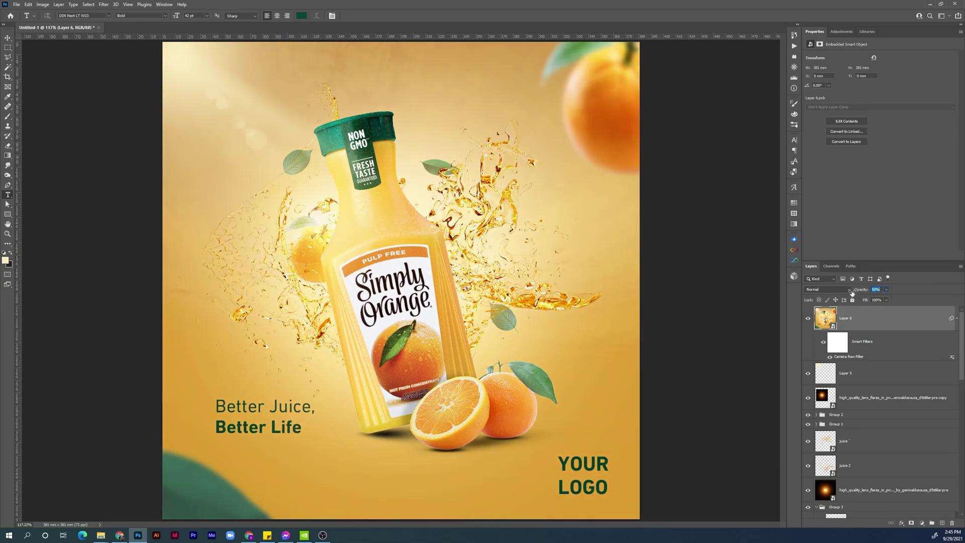